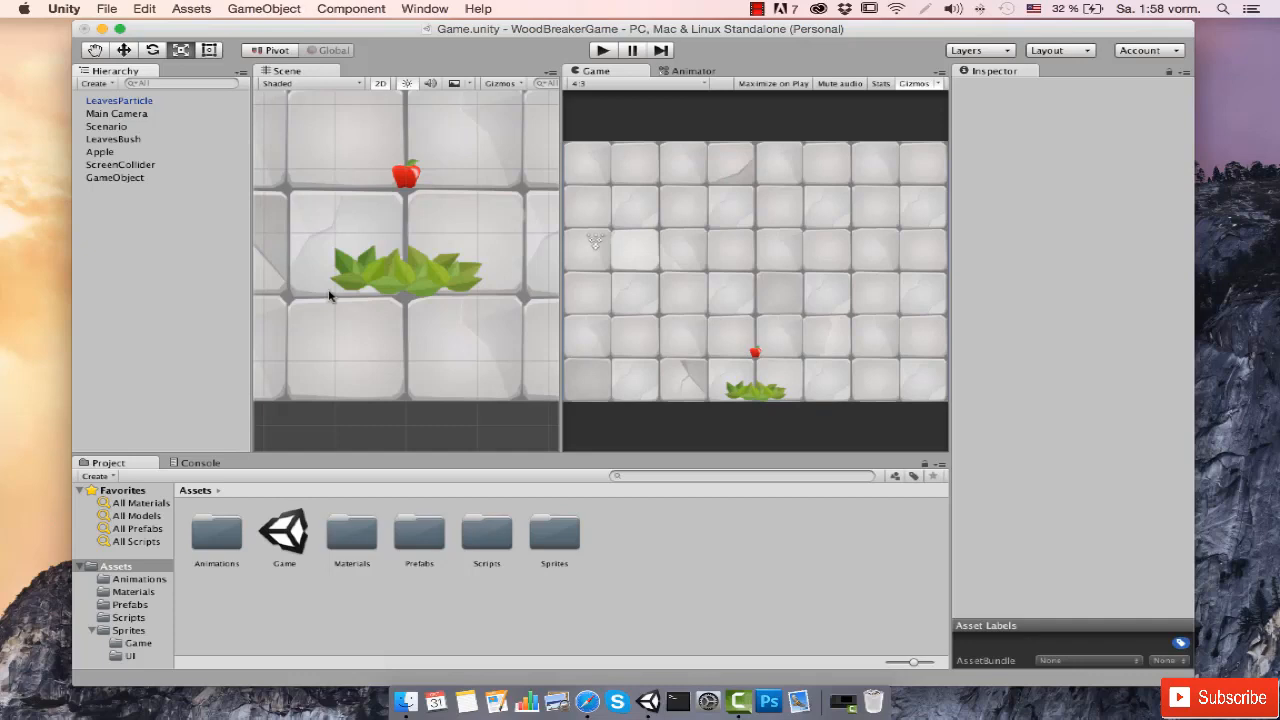
scroll(430, 293, "down", 3)
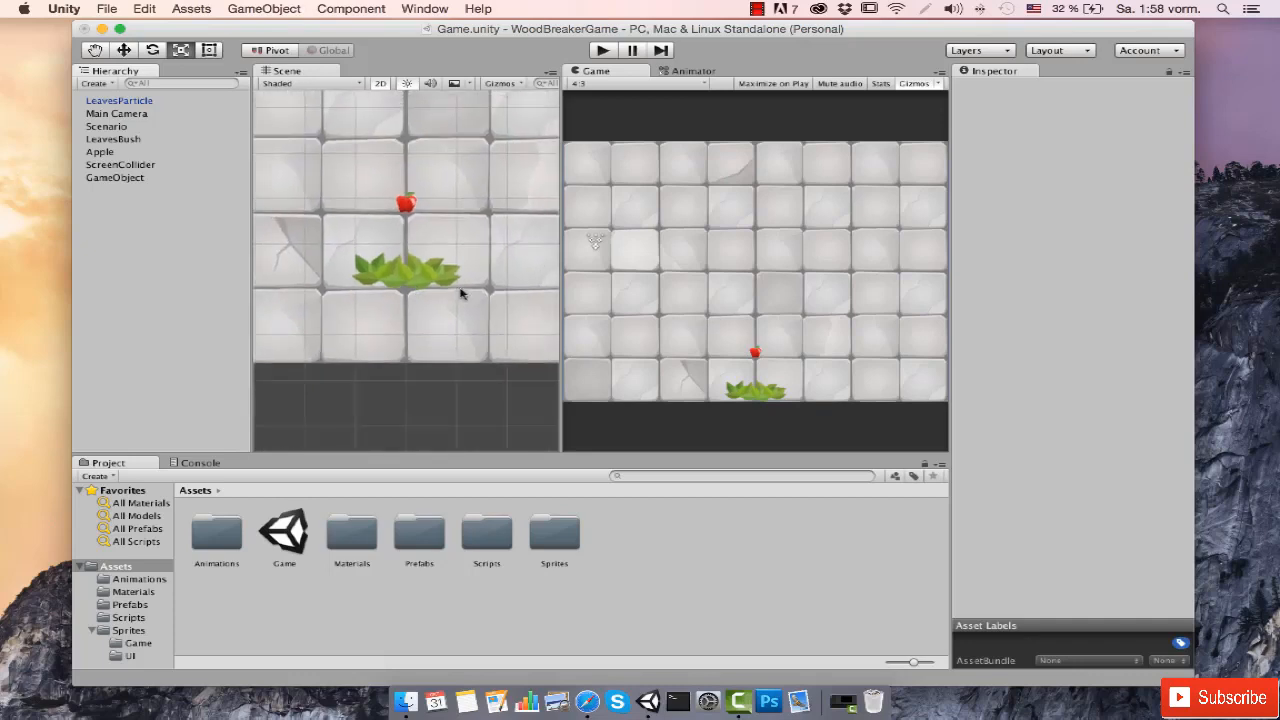
scroll(405, 272, "up", 2)
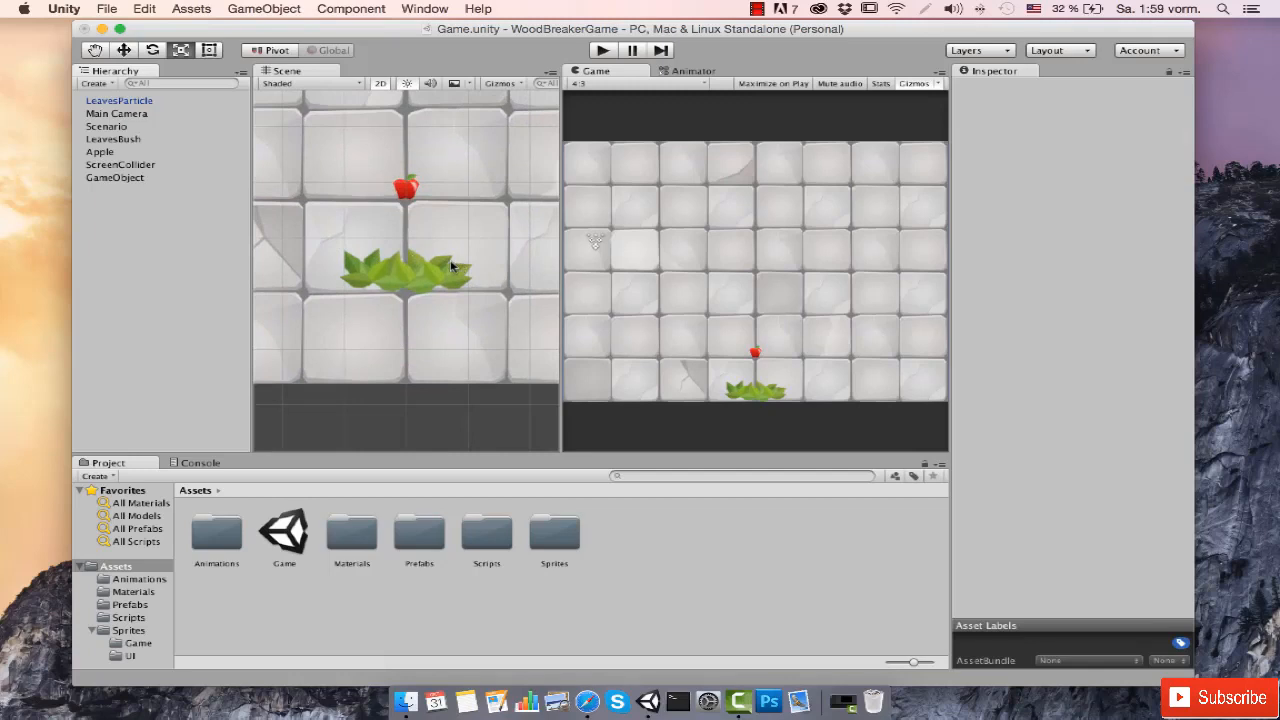
scroll(450, 265, "down", 4)
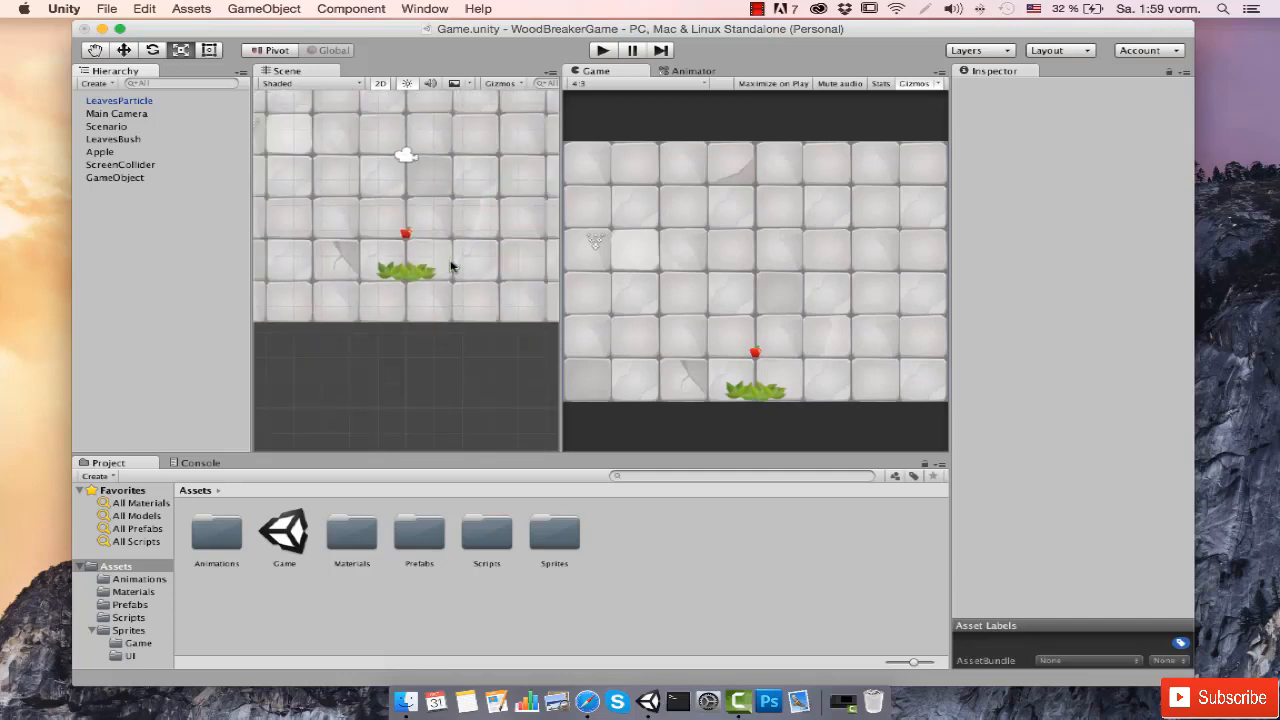
scroll(450, 265, "down", 5)
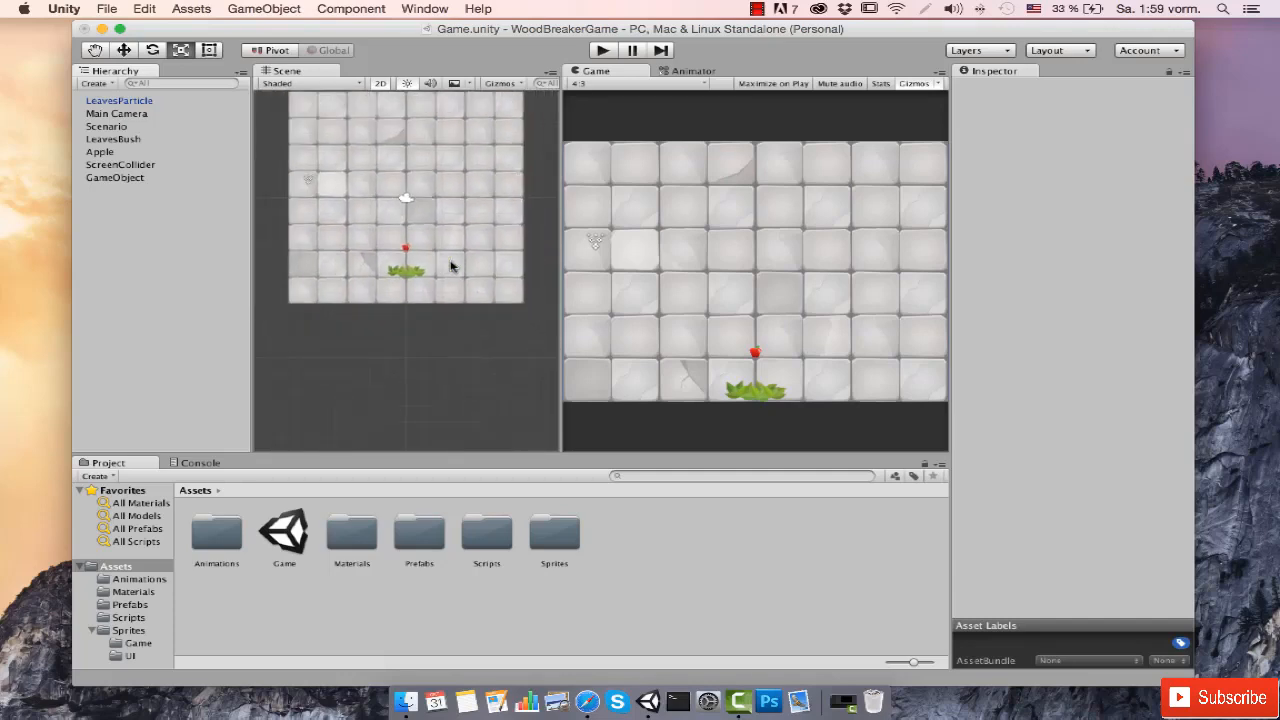
scroll(450, 265, "down", 1)
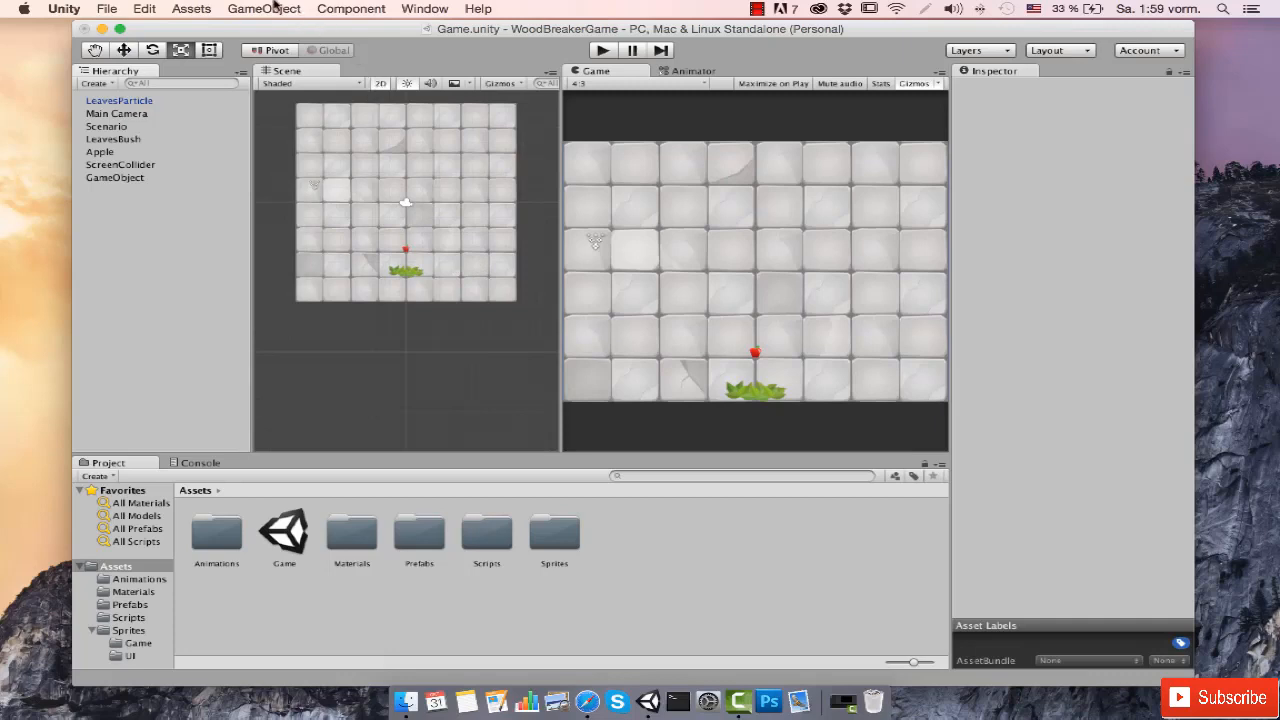
Step: Add a UI Image object to the scene
left_click(262, 8)
mouse_move(300, 119)
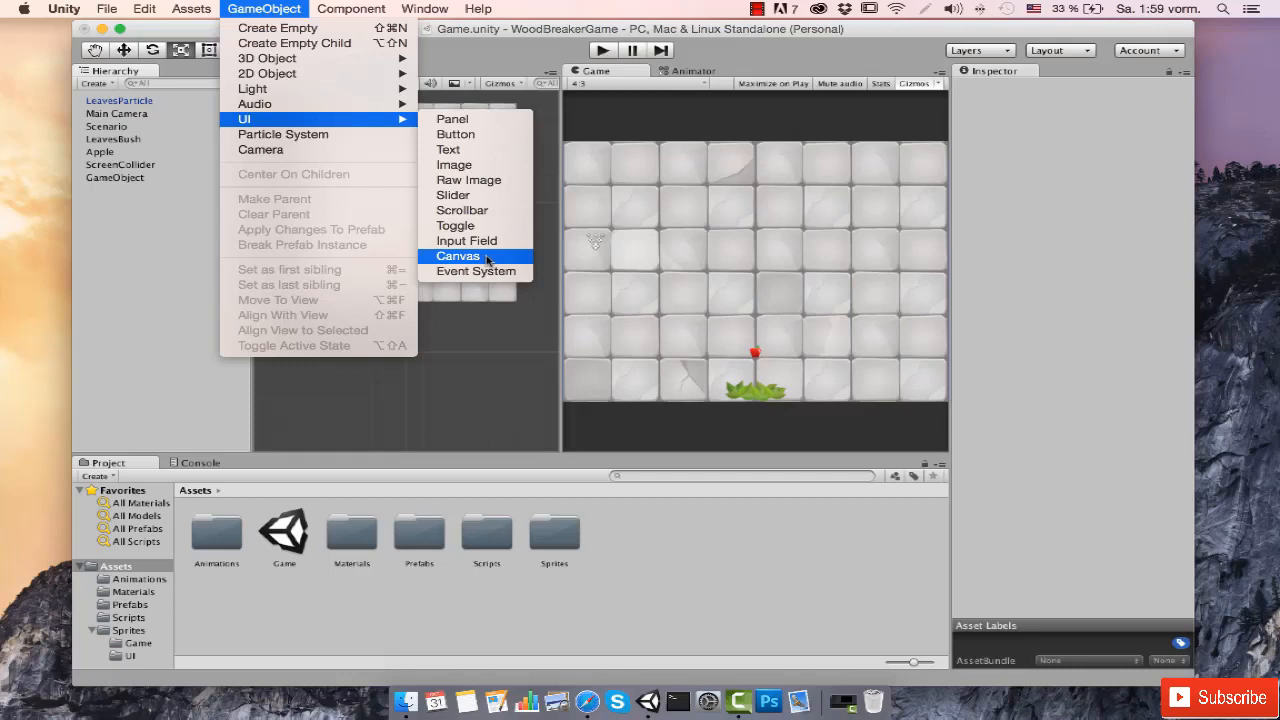
left_click(467, 168)
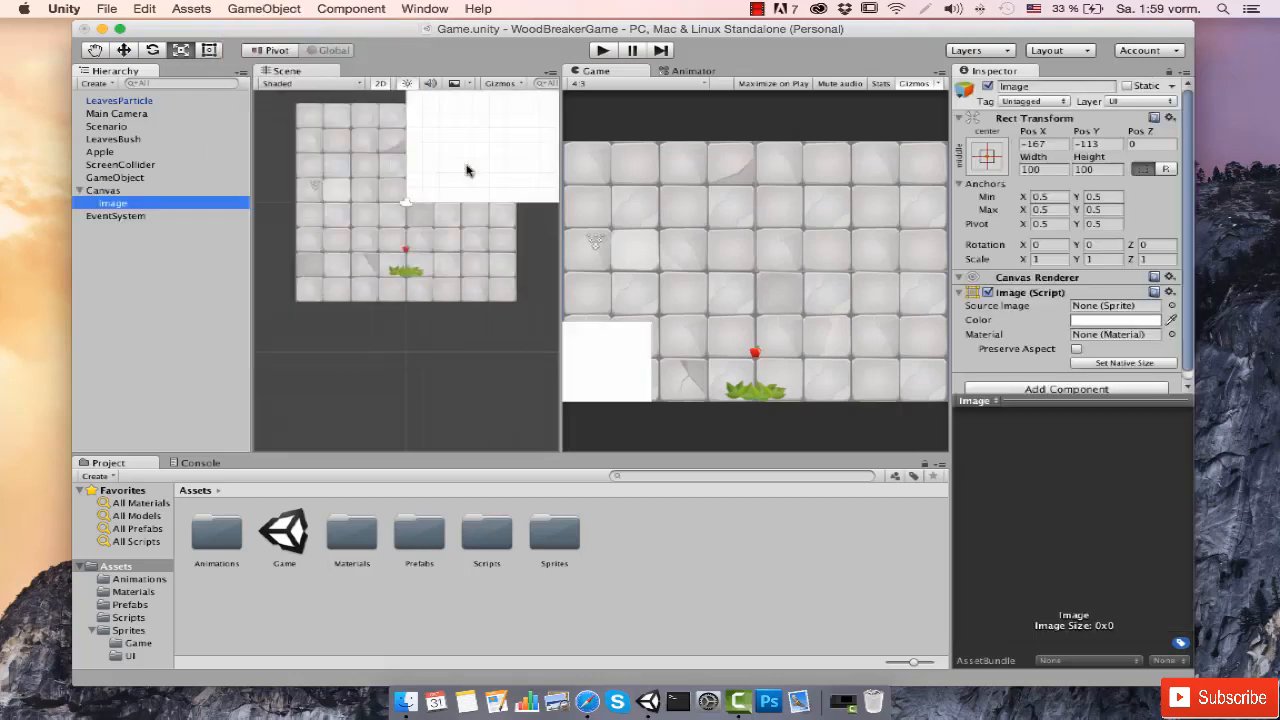
Step: Examine the Canvas settings, then frame the Image in the Scene view so the whole canvas outline fits
left_click(118, 191)
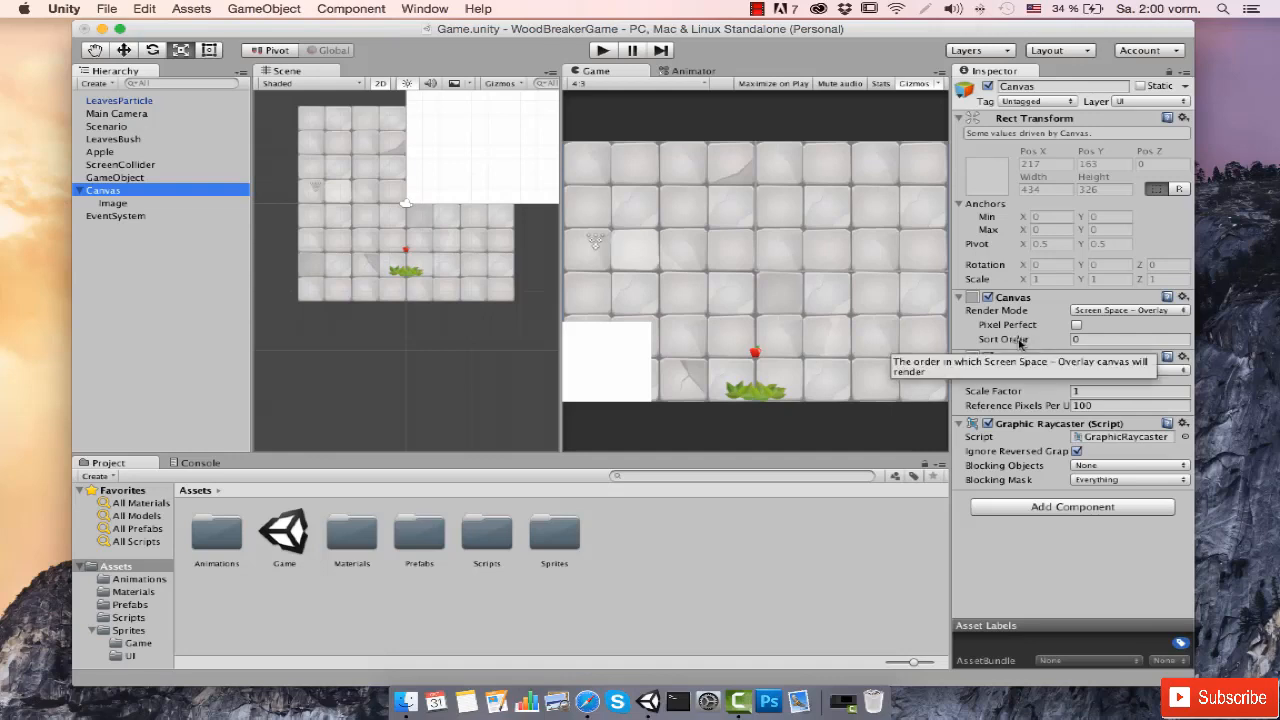
double_click(132, 204)
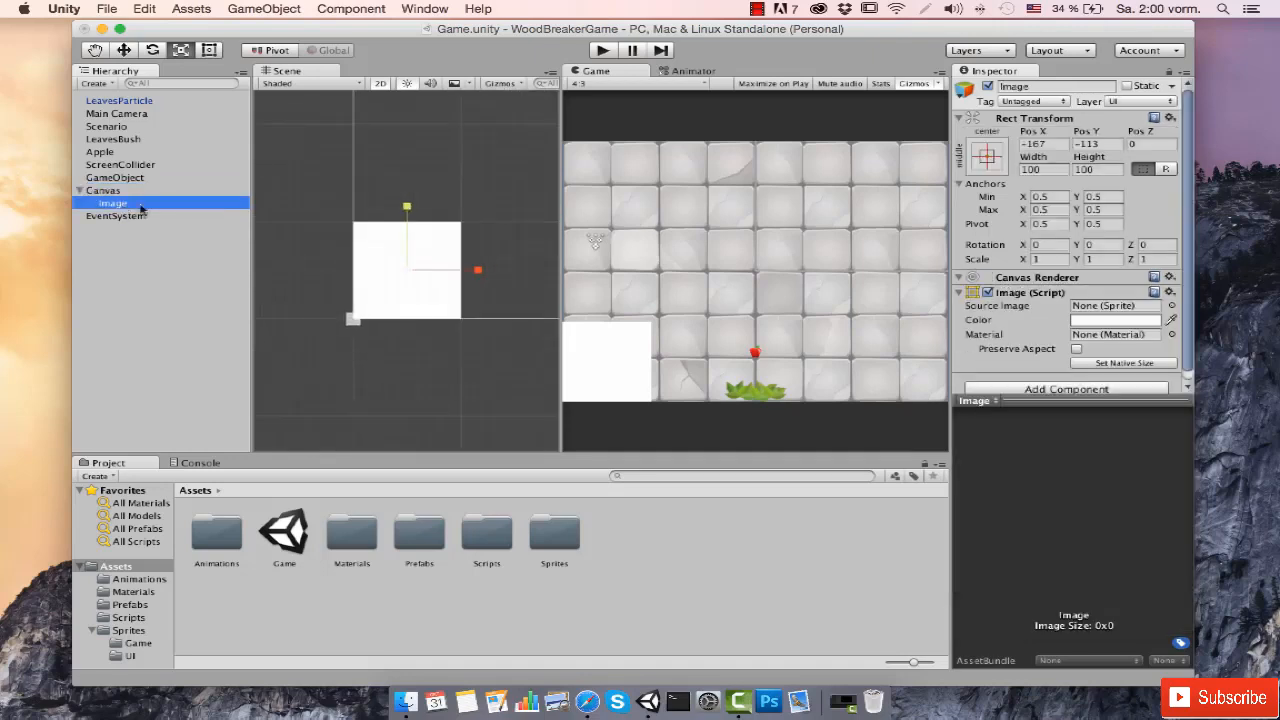
scroll(468, 283, "down", 3)
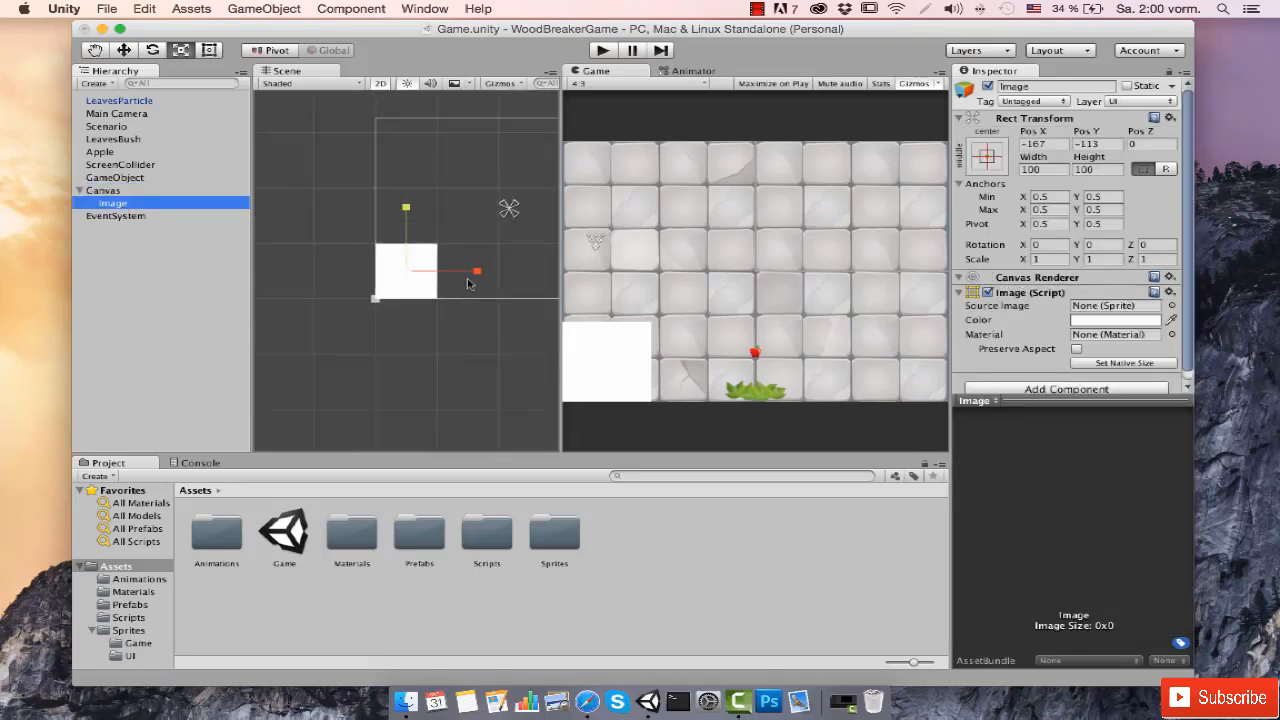
scroll(468, 283, "down", 5)
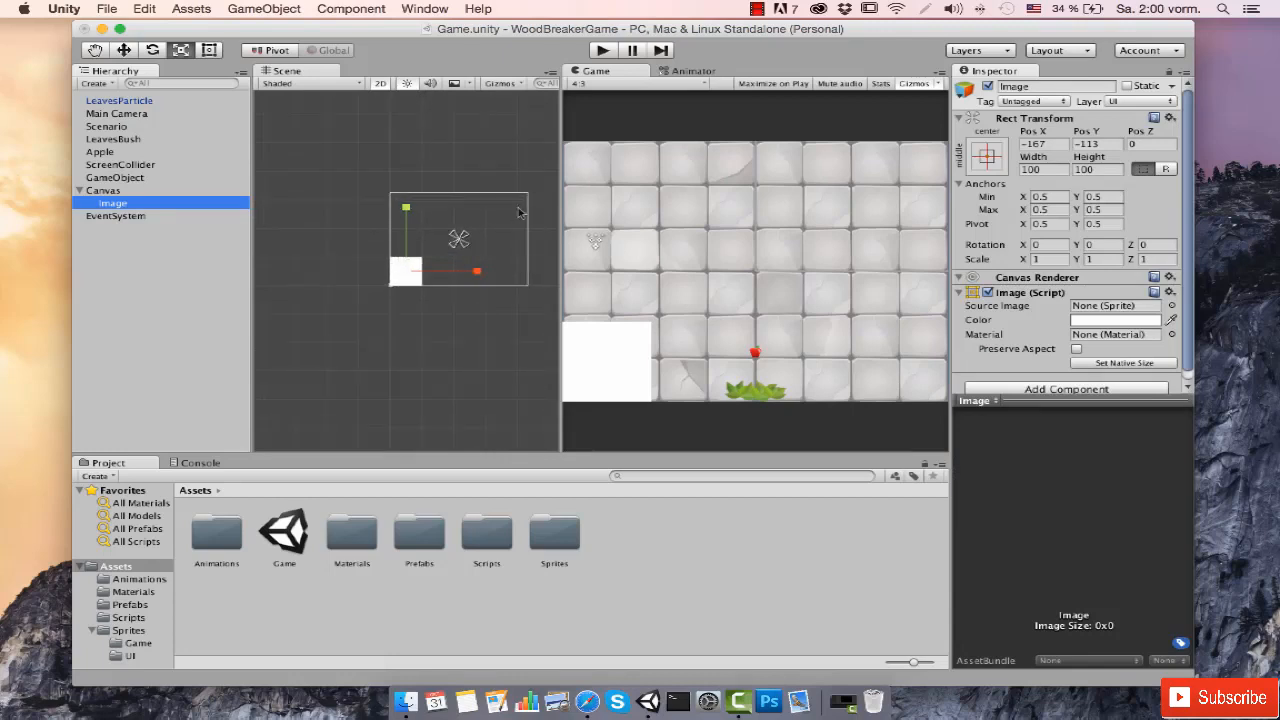
Step: Preview the game view at a 3:2 aspect ratio and switch it back to 4:3
left_click(620, 86)
left_click(610, 136)
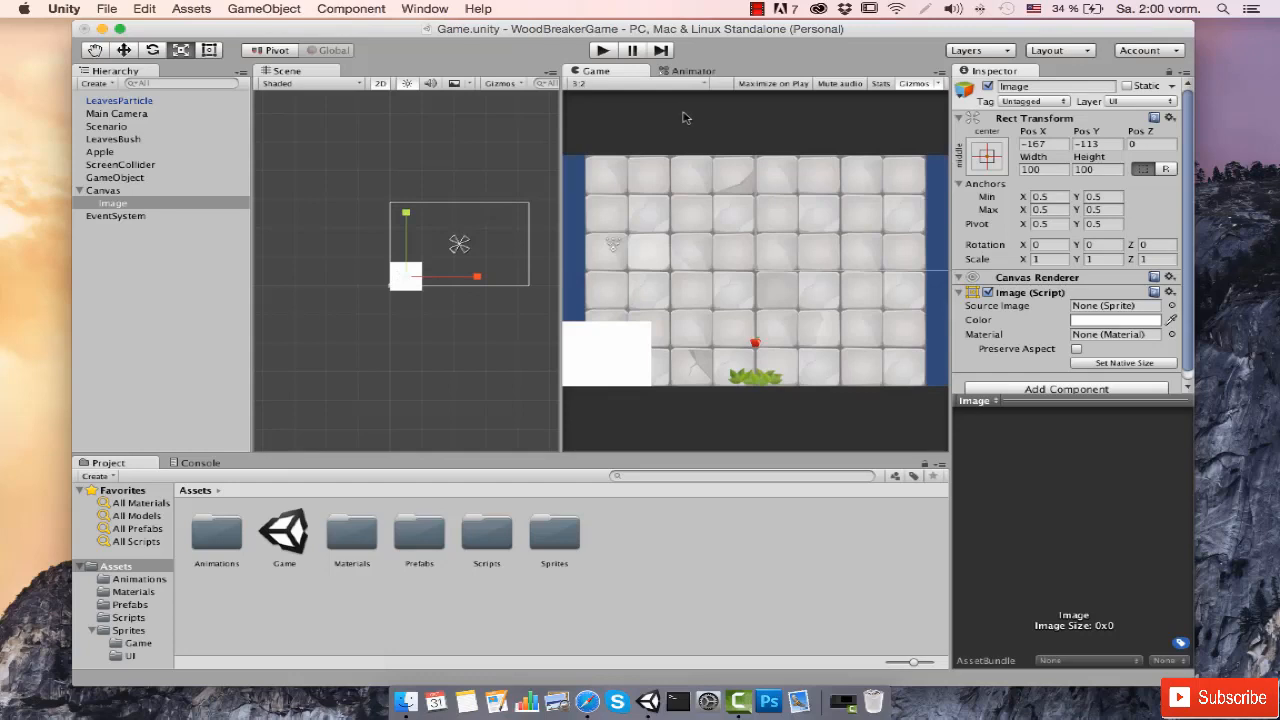
left_click(620, 86)
left_click(616, 125)
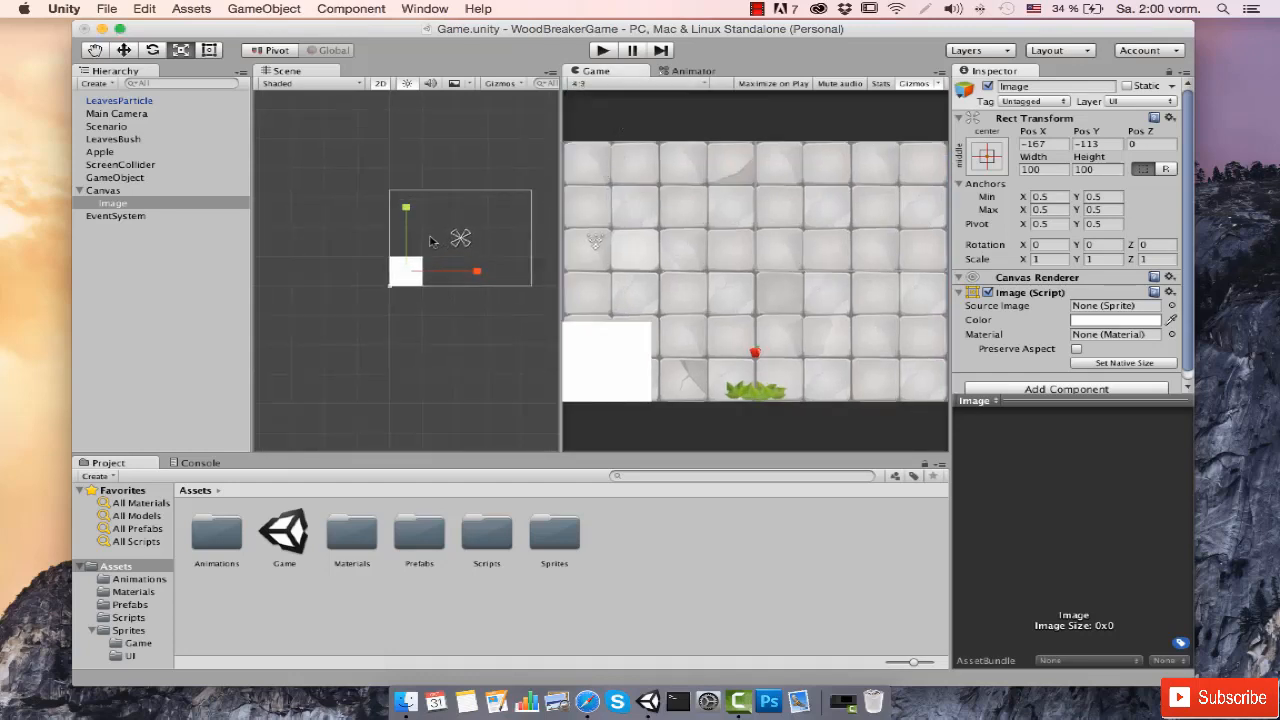
Step: Use the Rect tool to place the Image in the canvas's left half at about X -109, Y 1, sized about 190 by 177
scroll(415, 232, "up", 3)
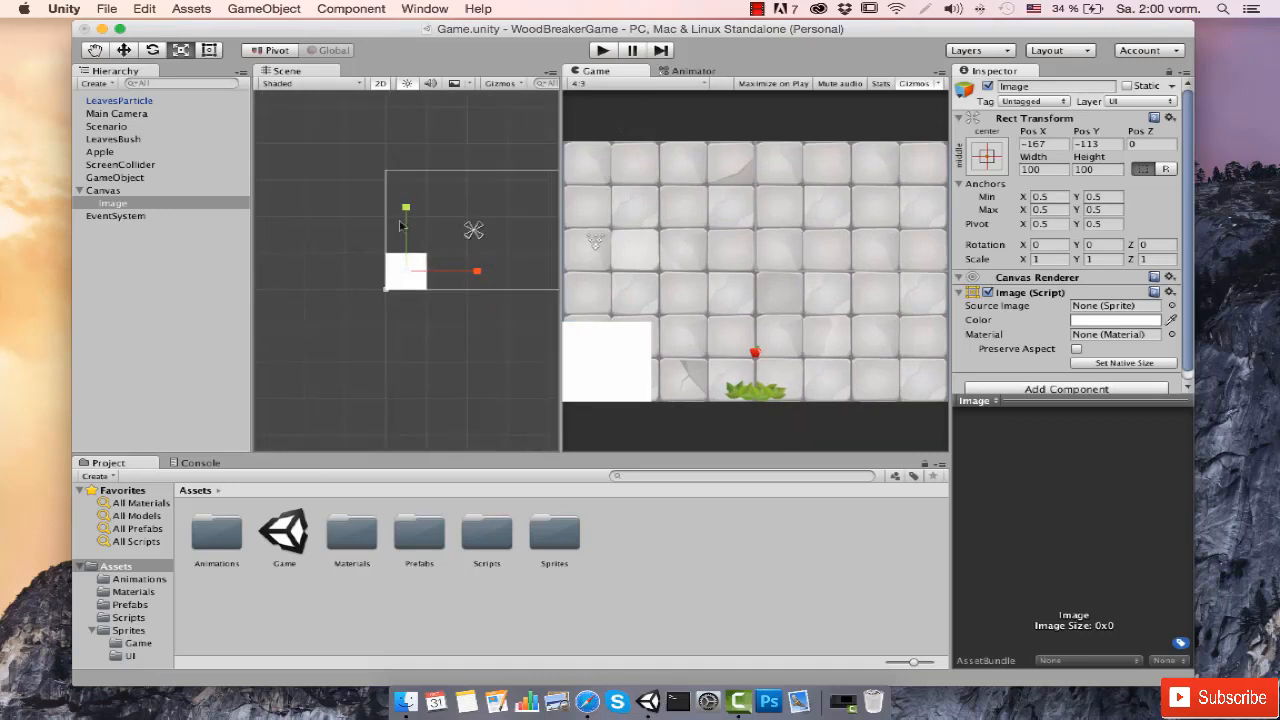
left_click(209, 52)
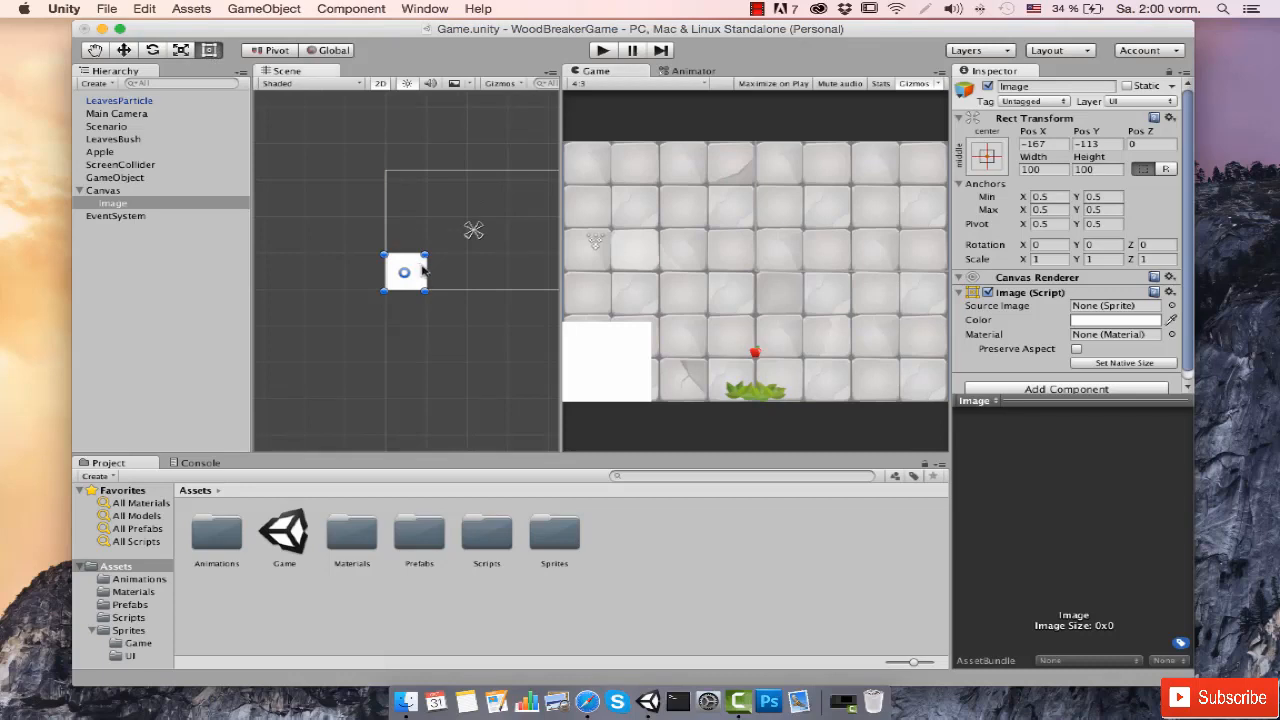
left_click_drag(420, 268, 542, 208)
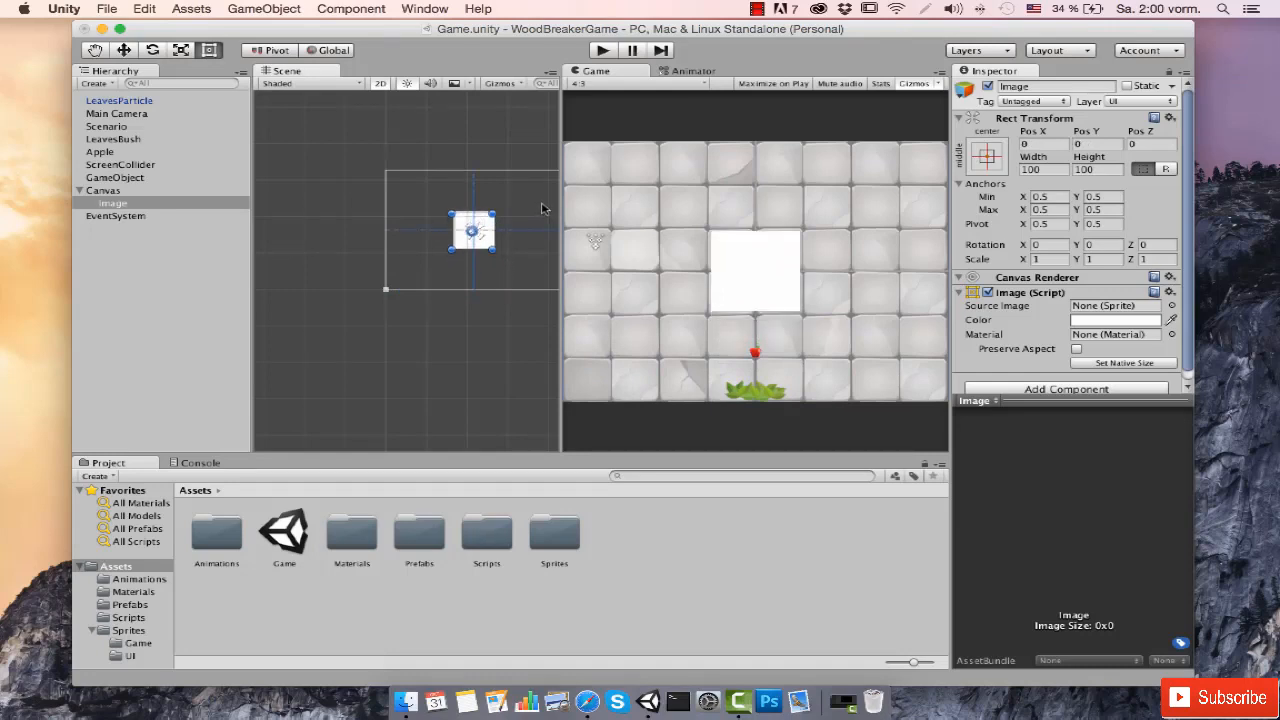
left_click_drag(542, 210, 481, 273)
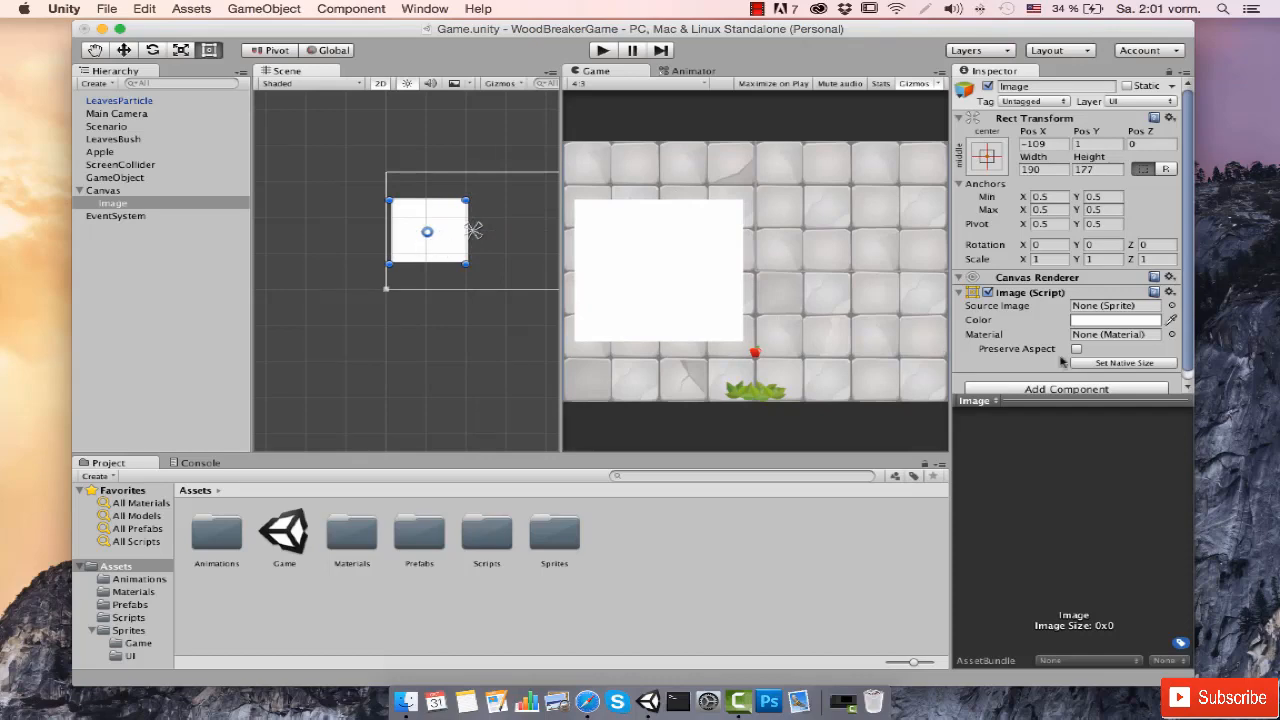
Step: Set the Image's source image to the StarsFill sprite
scroll(1190, 320, "down", 1)
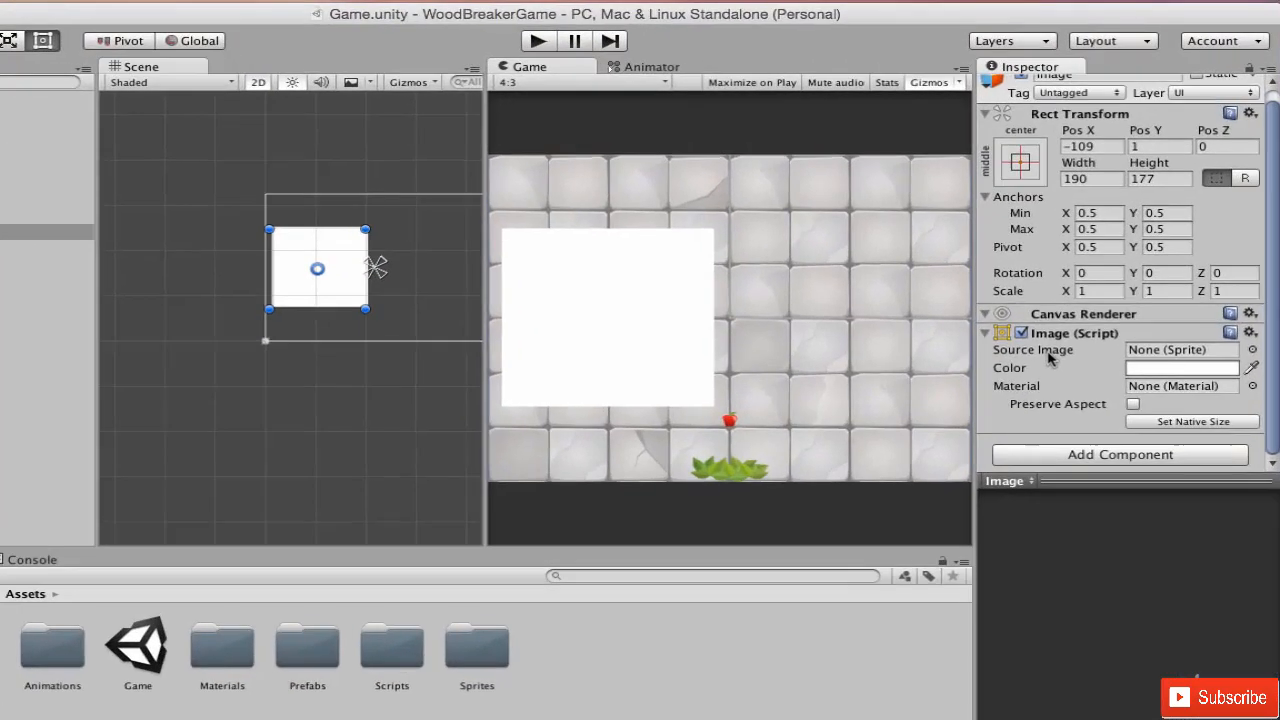
left_click(1202, 316)
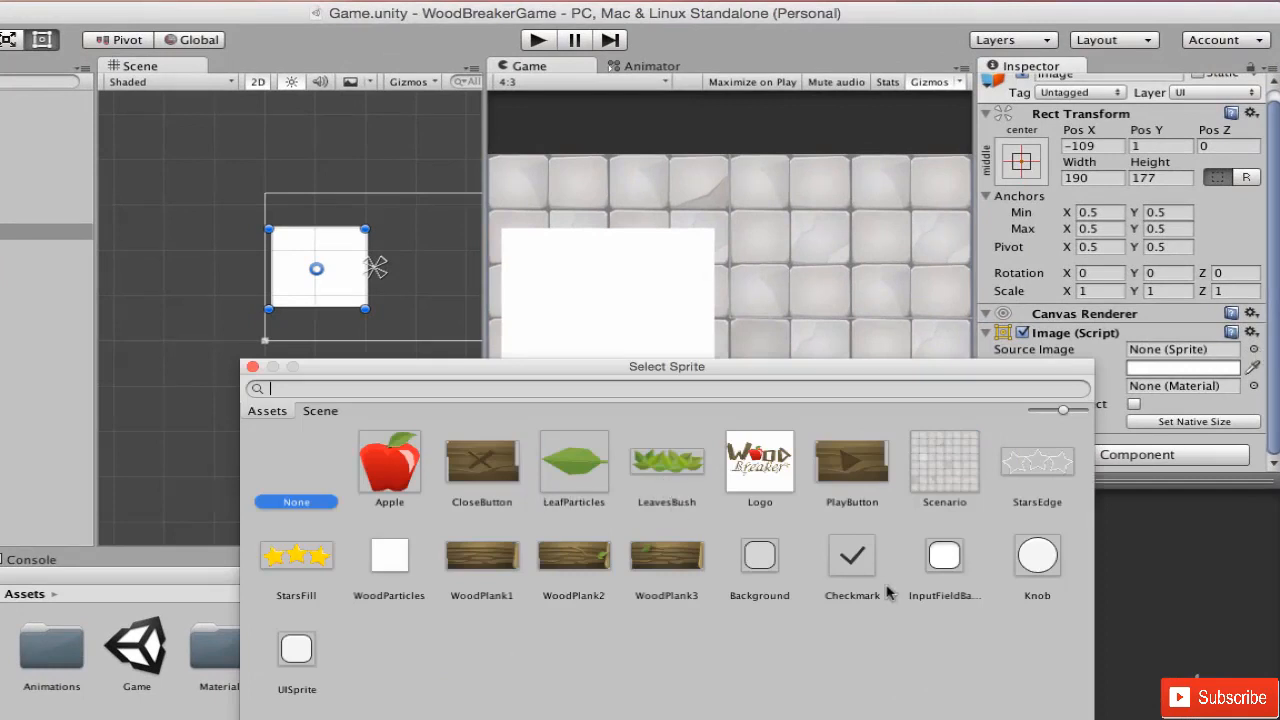
left_click(297, 566)
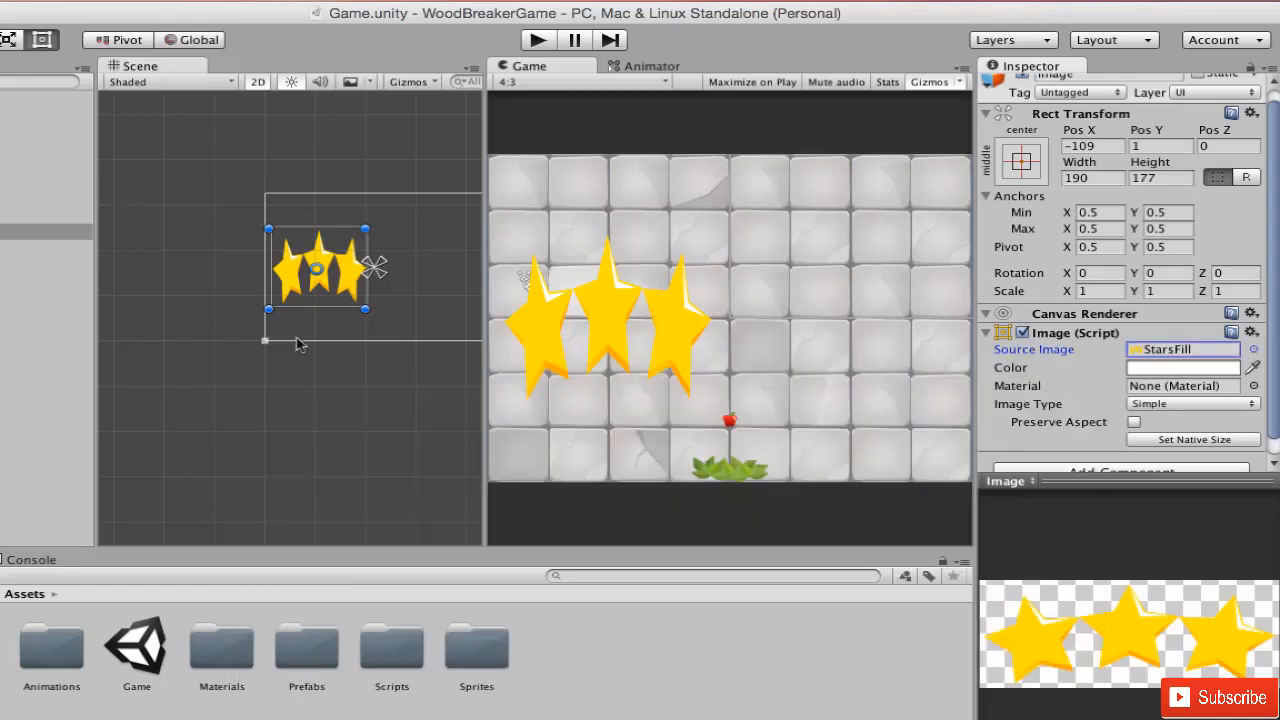
left_click(253, 366)
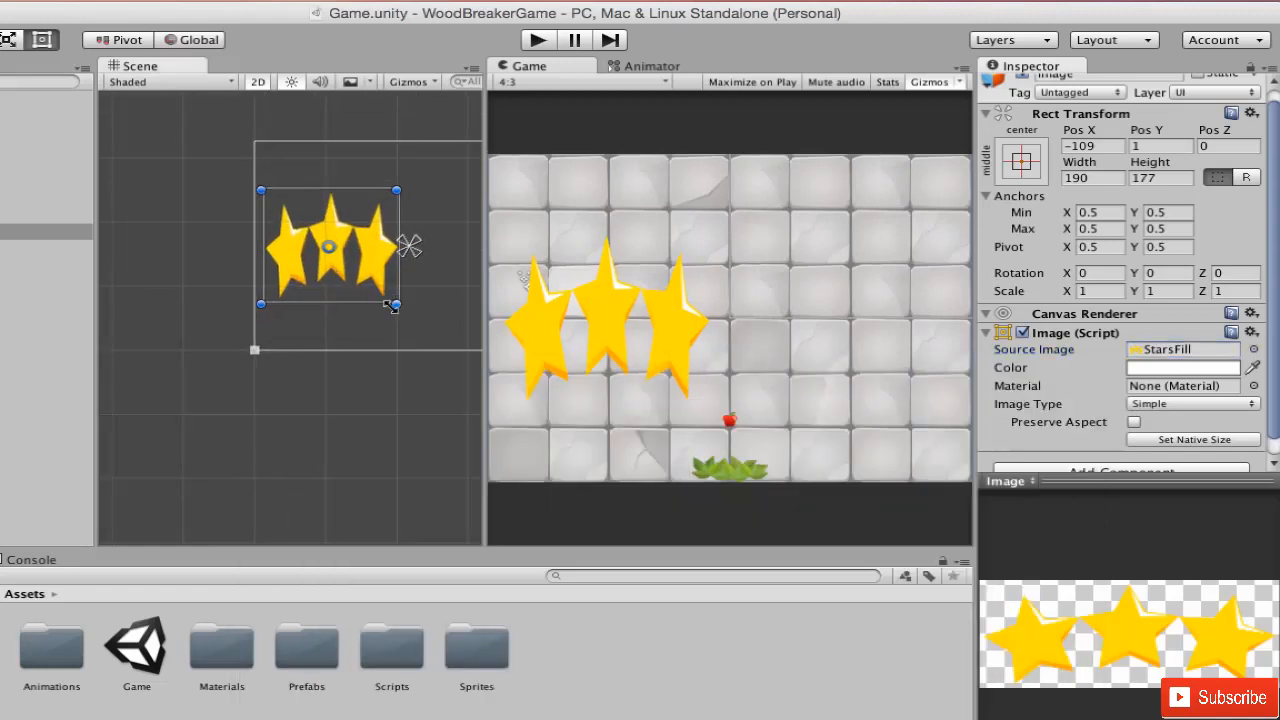
Step: Enable Preserve Aspect on the stars Image and resize its rectangle to about 191 by 174
left_click_drag(386, 306, 378, 280)
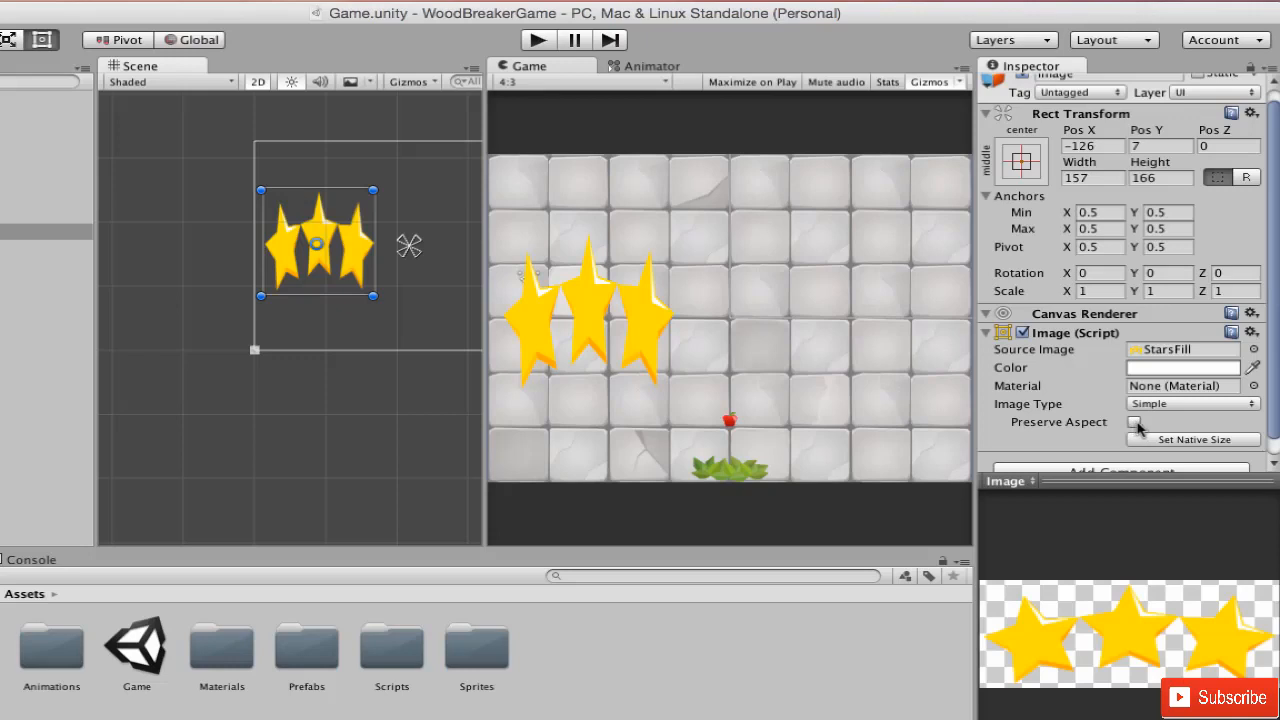
left_click(1134, 422)
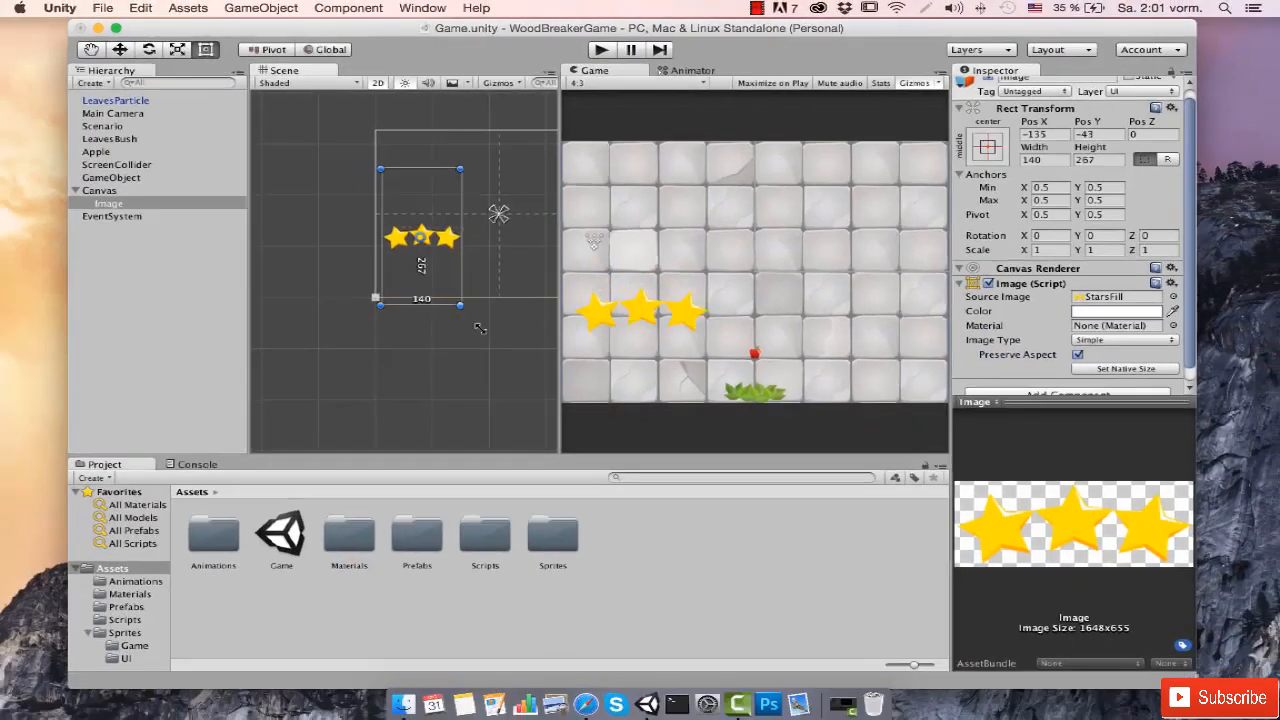
left_click_drag(404, 284, 433, 315)
mouse_move(497, 280)
left_mouse_down()
mouse_move(508, 290)
mouse_move(497, 262)
left_mouse_up()
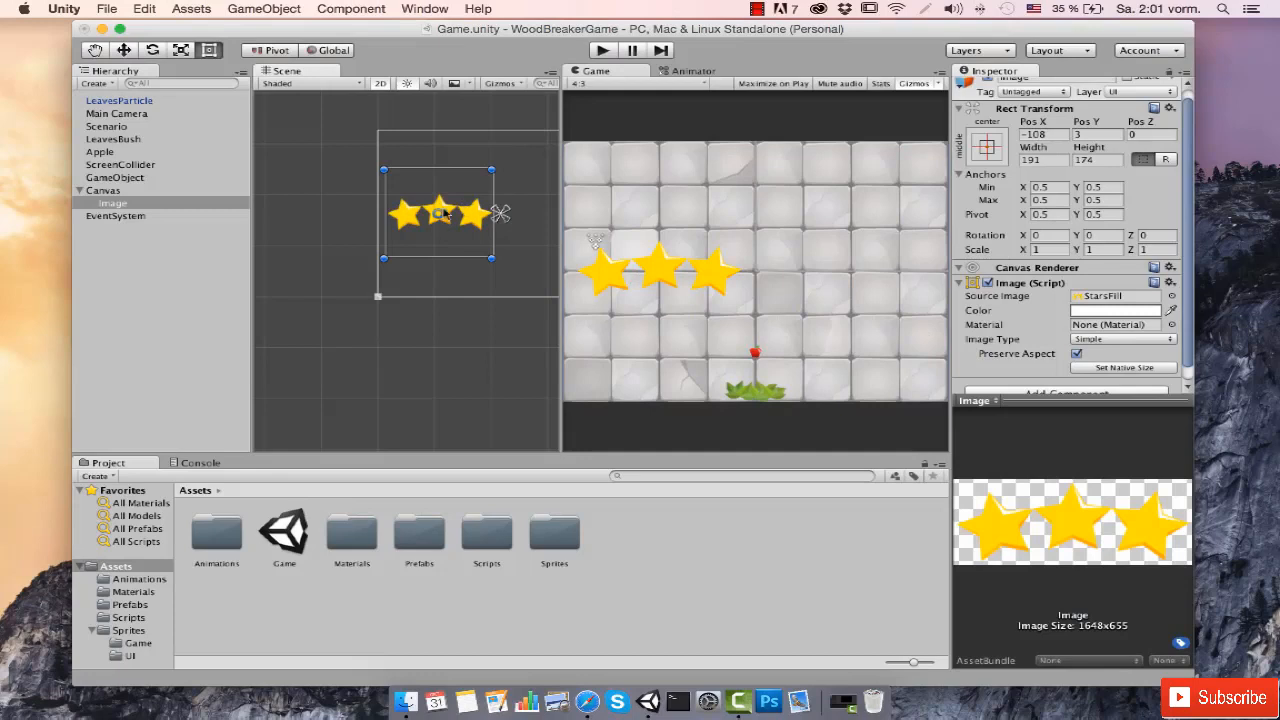
Step: Set the stars Image's type to Filled and lower its radial Fill Amount to 0
scroll(1110, 300, "down", 1)
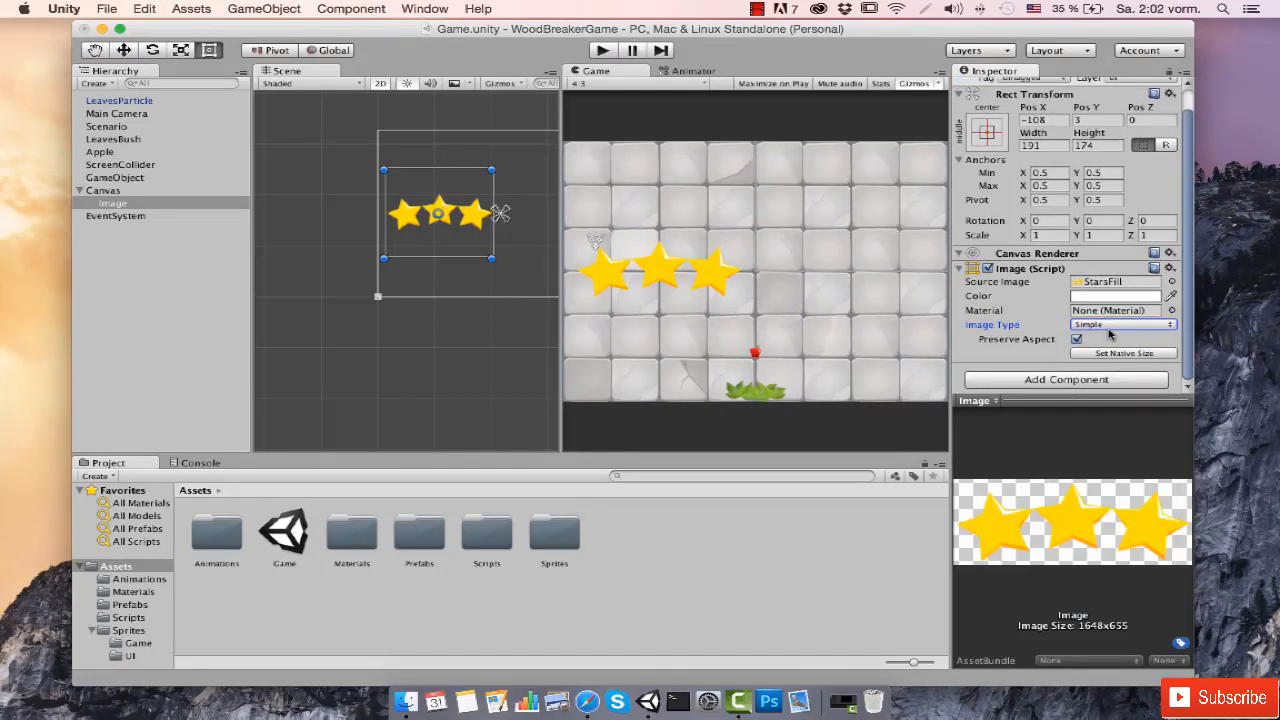
left_click(1110, 326)
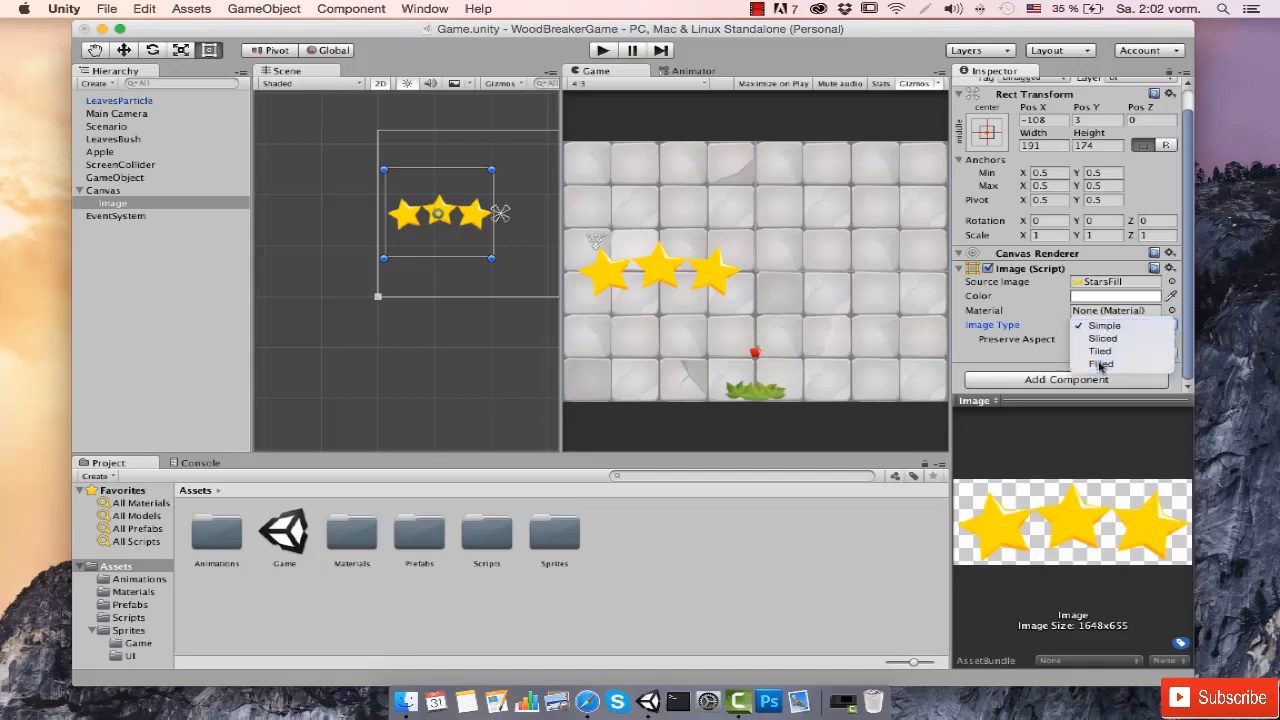
left_click(1104, 365)
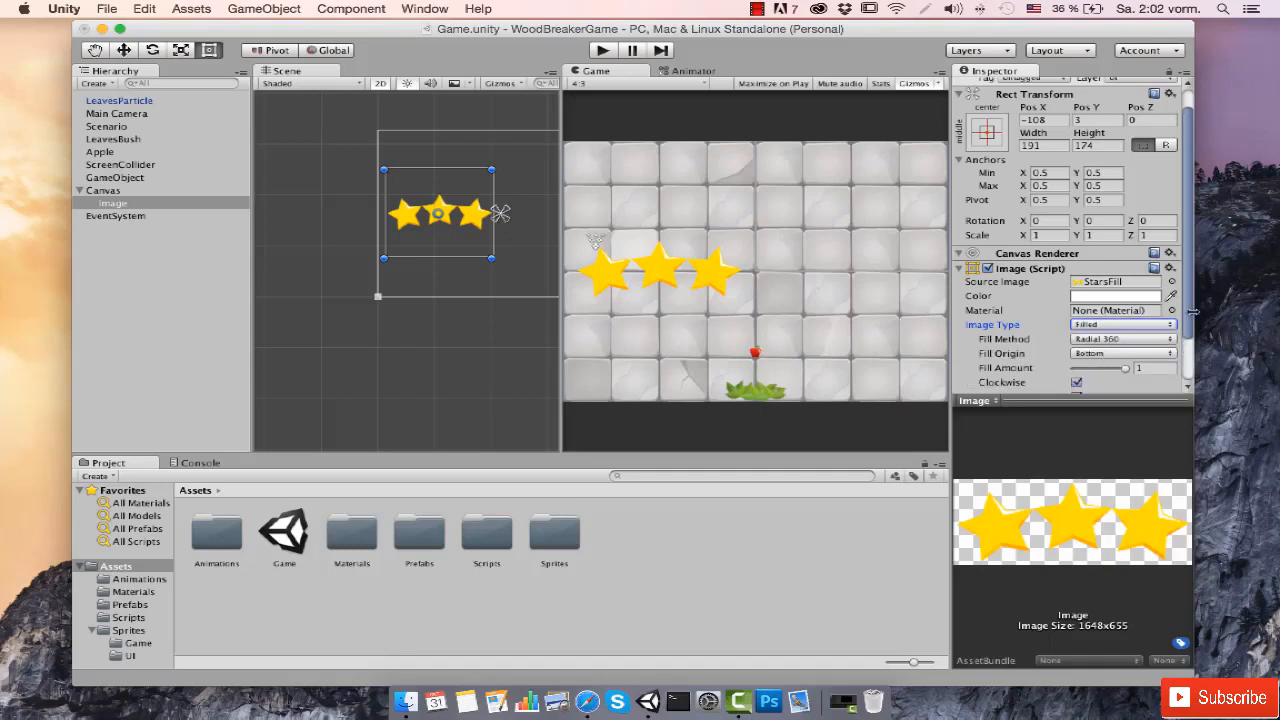
scroll(1180, 312, "down", 2)
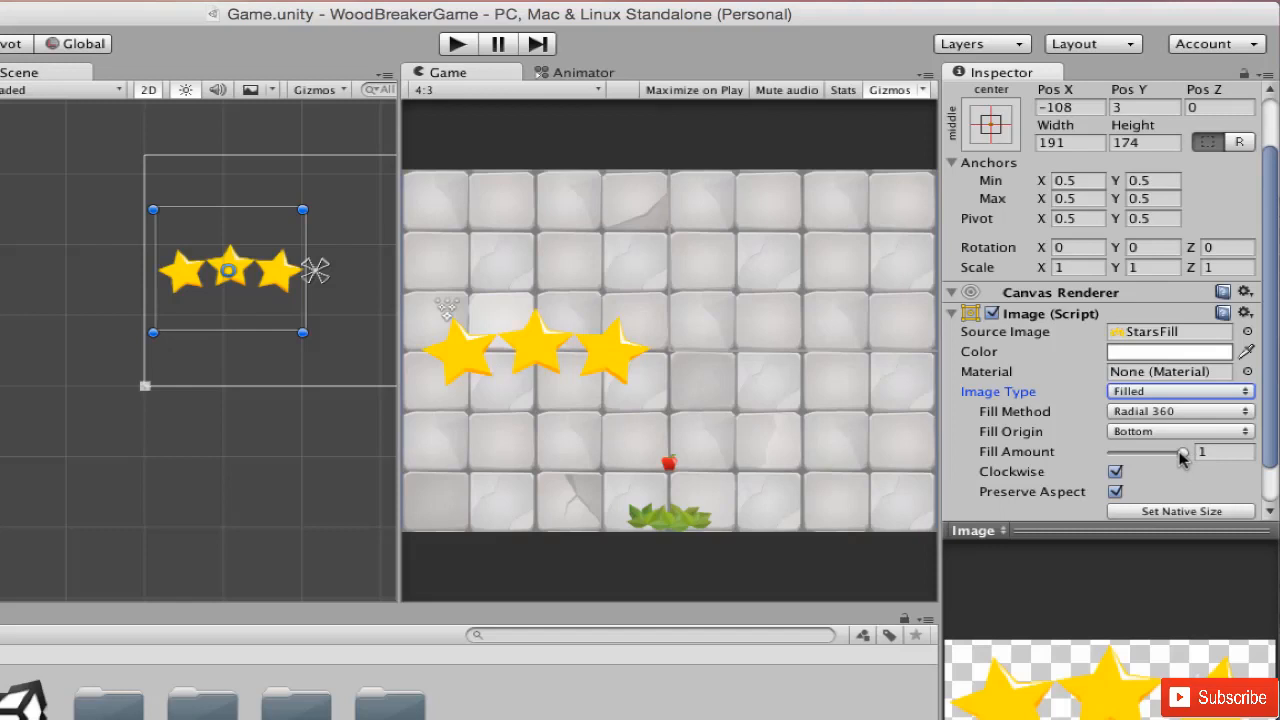
left_click_drag(1180, 452, 1153, 458)
left_click_drag(1172, 458, 1110, 455)
Step: Change the stars' Fill Method to Horizontal with a Left origin and raise the Fill Amount to 1
left_click(1157, 418)
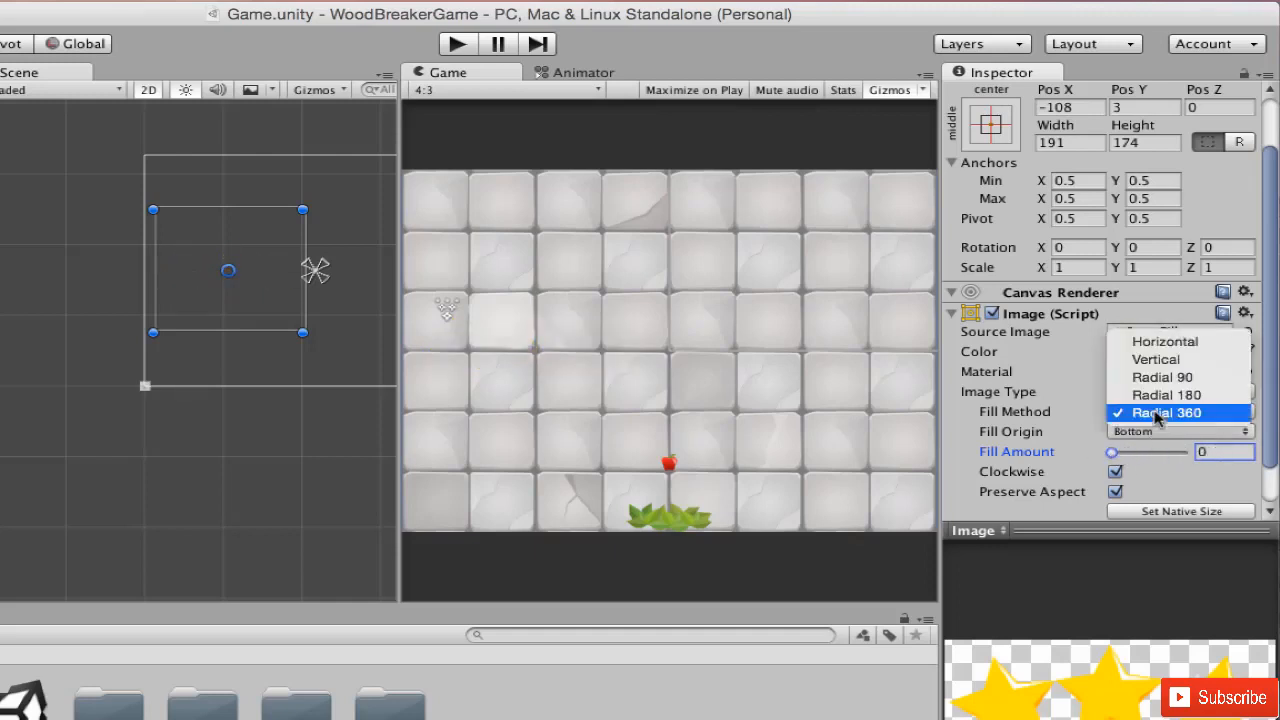
left_click(1147, 443)
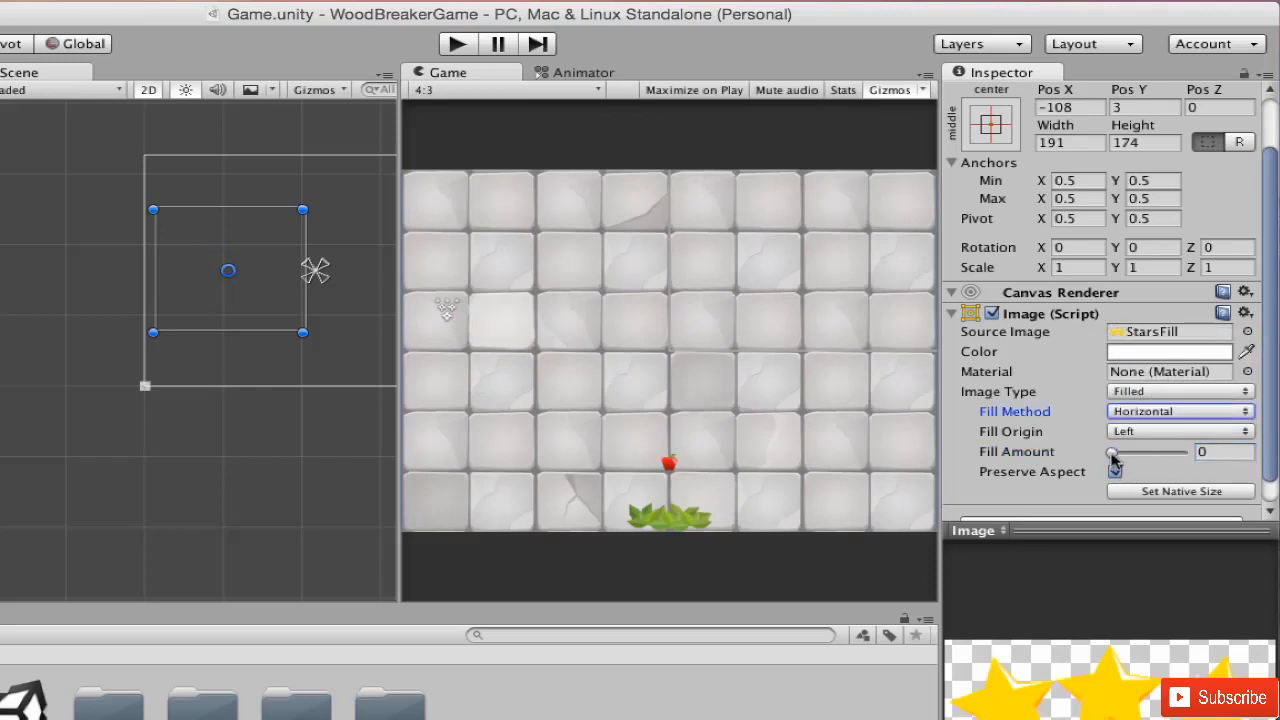
left_click_drag(1111, 452, 1177, 461)
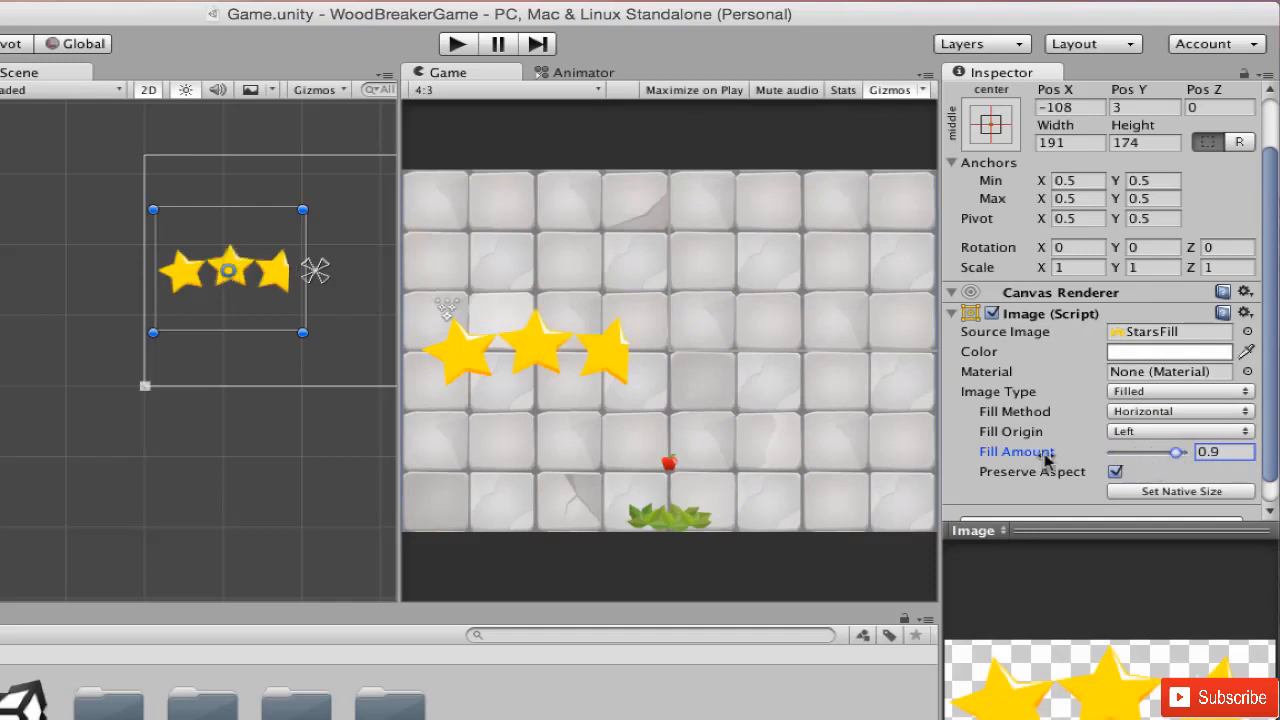
left_click_drag(1178, 452, 1222, 458)
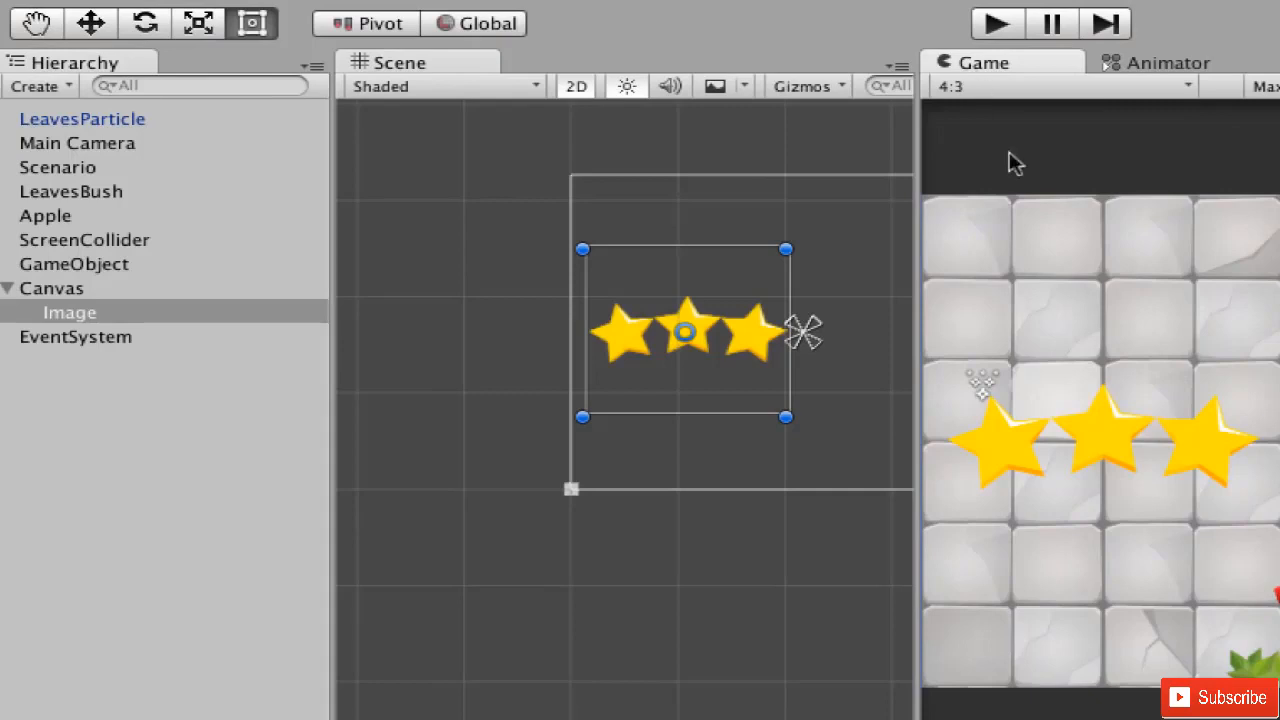
Step: Check the stars in the maximized game view and restore the normal editor layout
key("shift+space")
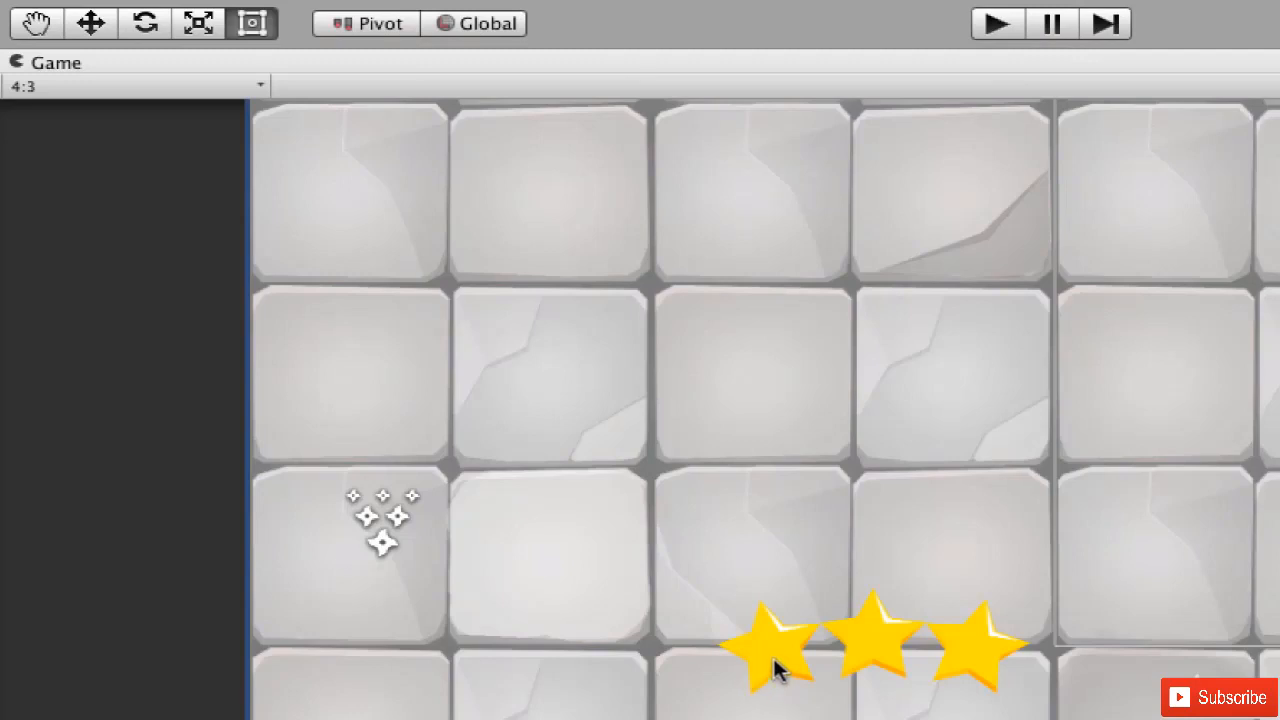
key("shift+space")
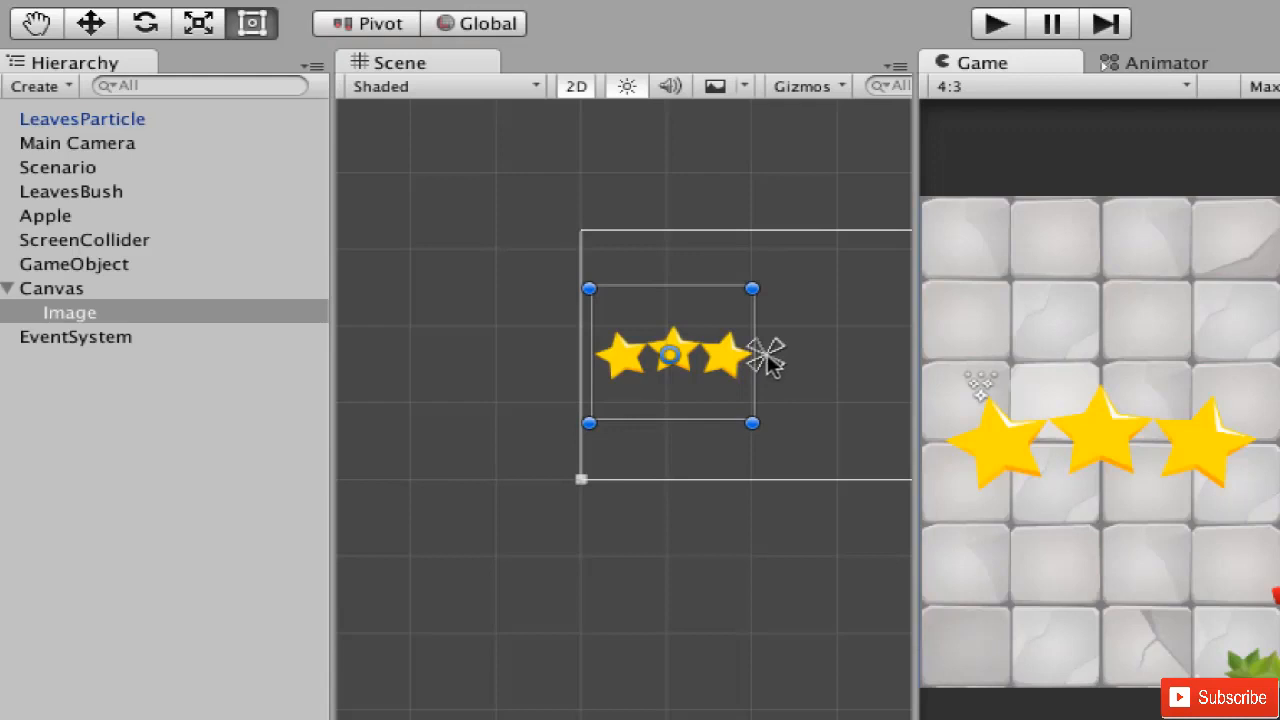
scroll(767, 358, "up", 1)
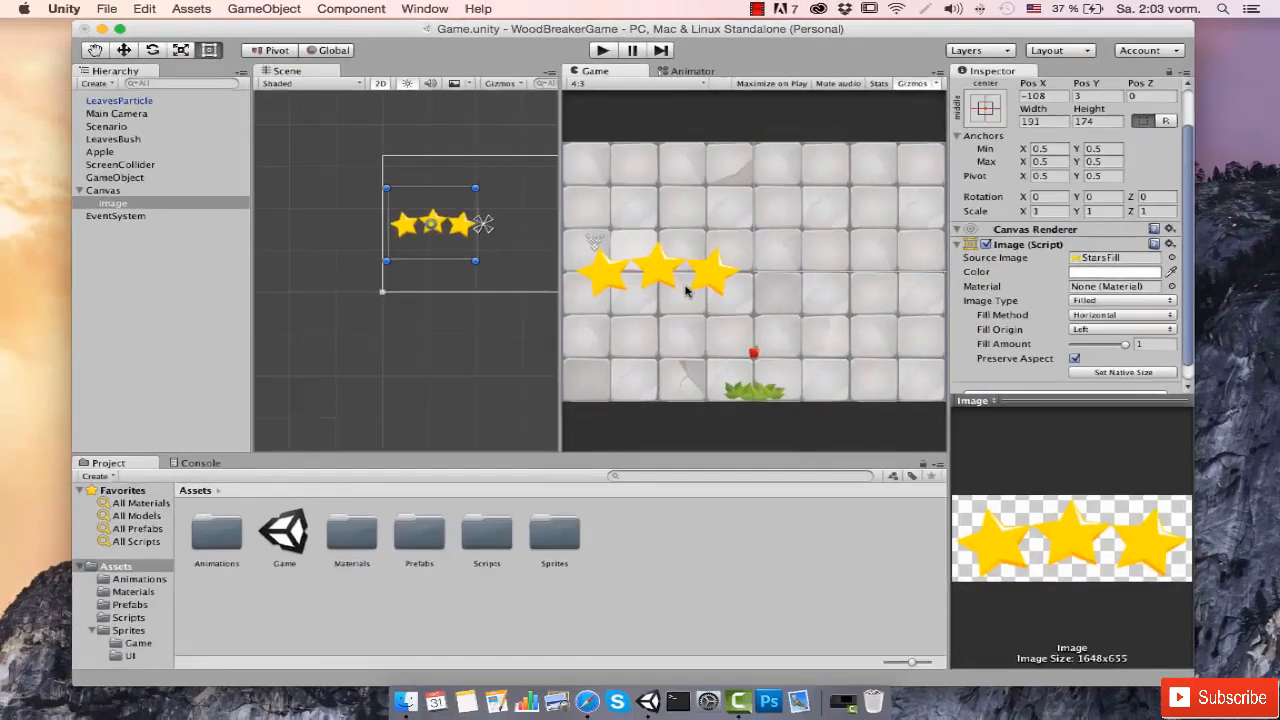
Step: Check the centre-anchored stars in the maximized game view and spread their anchors to the corners of the image rectangle
key("shift+space")
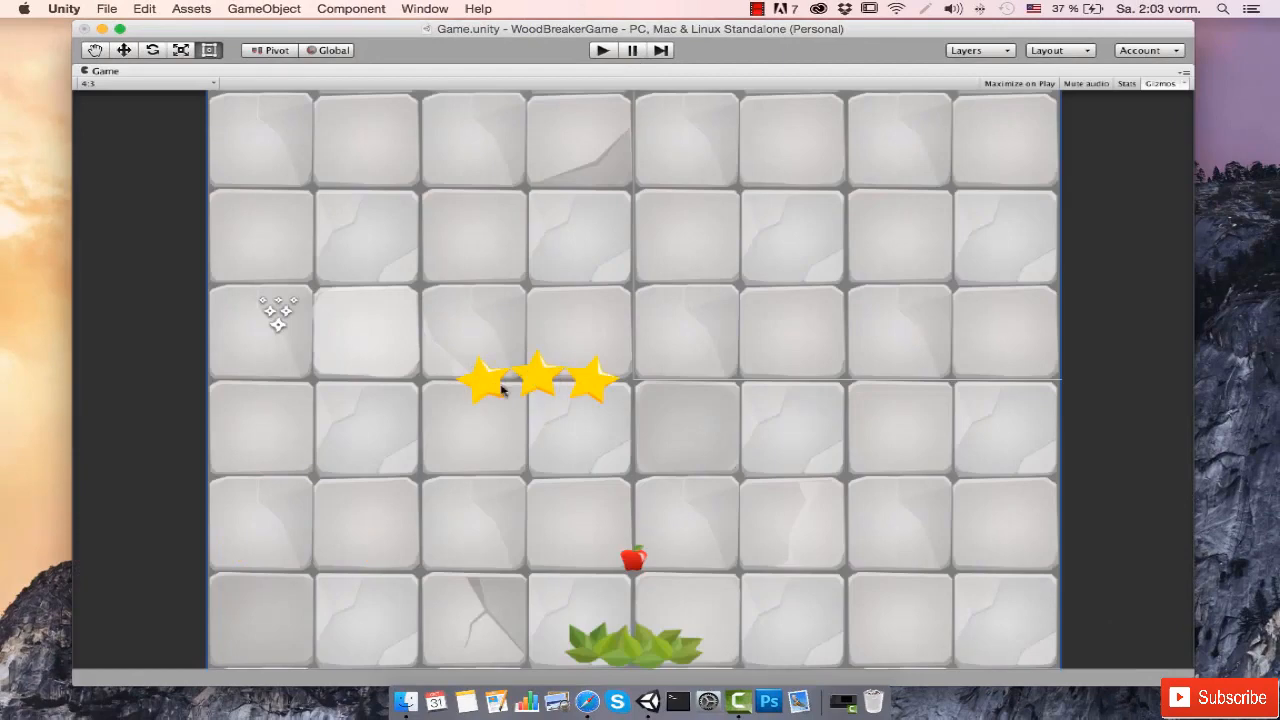
key("shift+space")
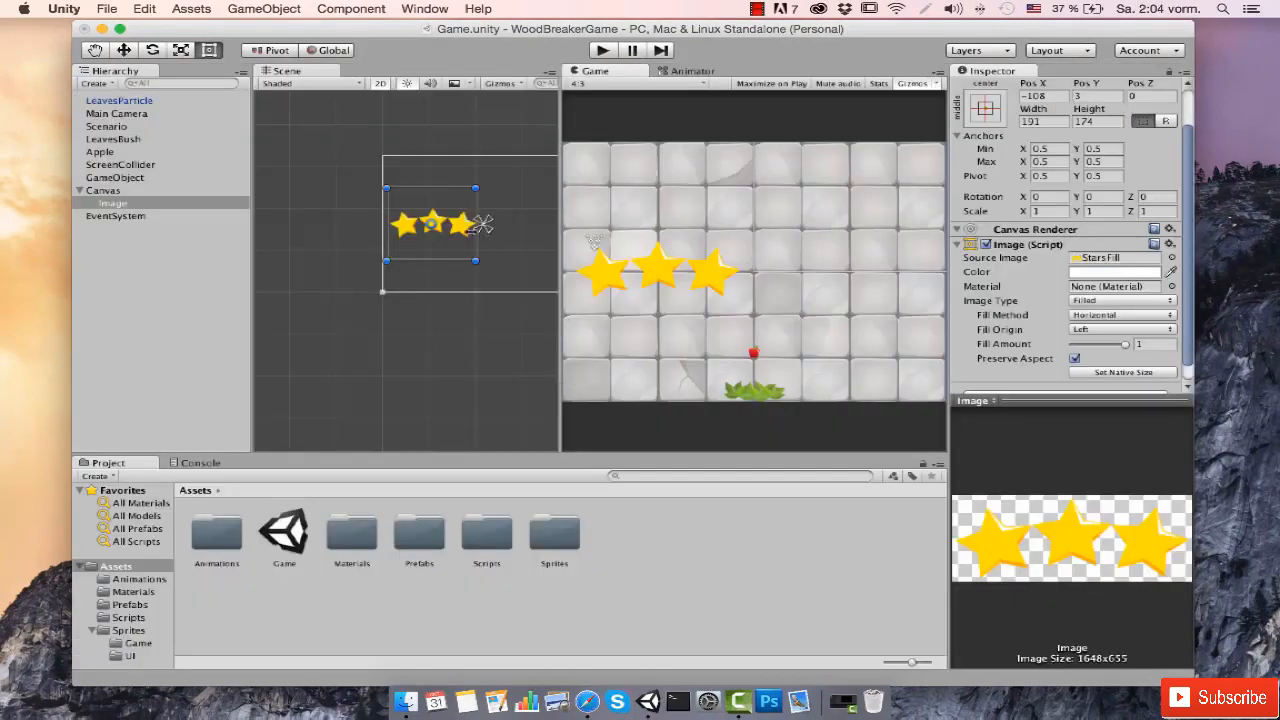
left_click_drag(482, 228, 344, 302)
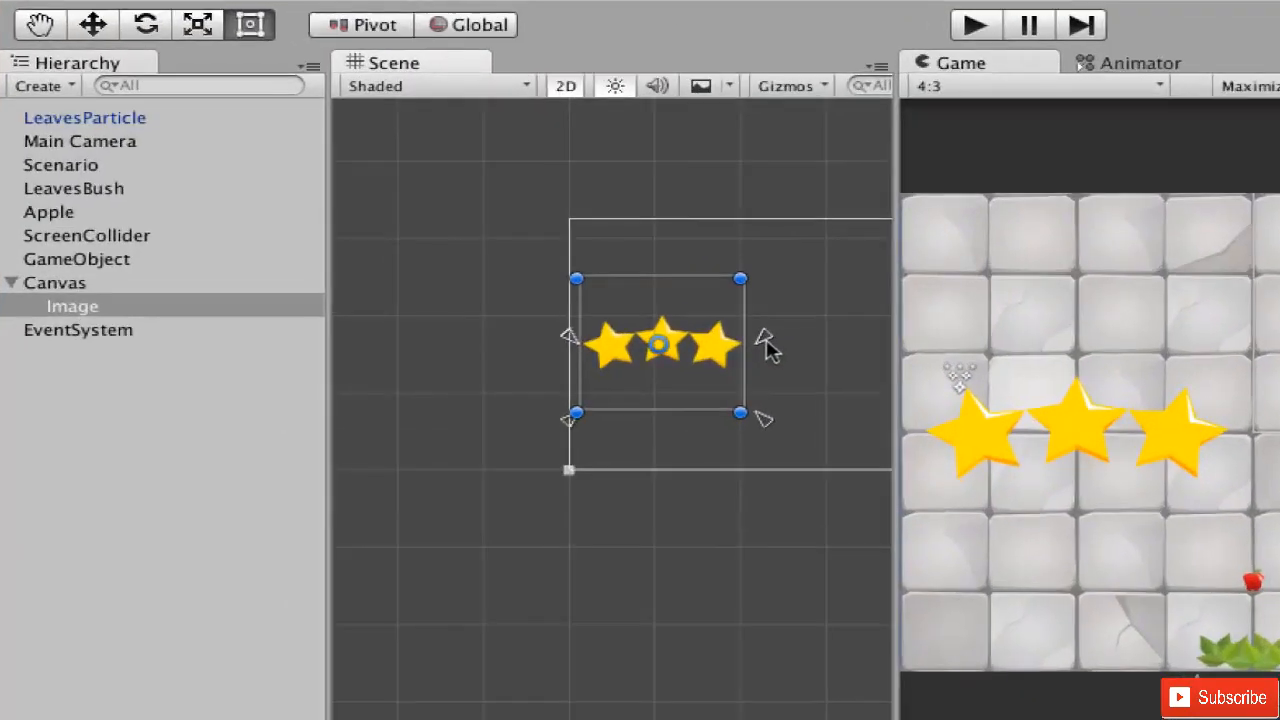
left_click_drag(766, 340, 764, 263)
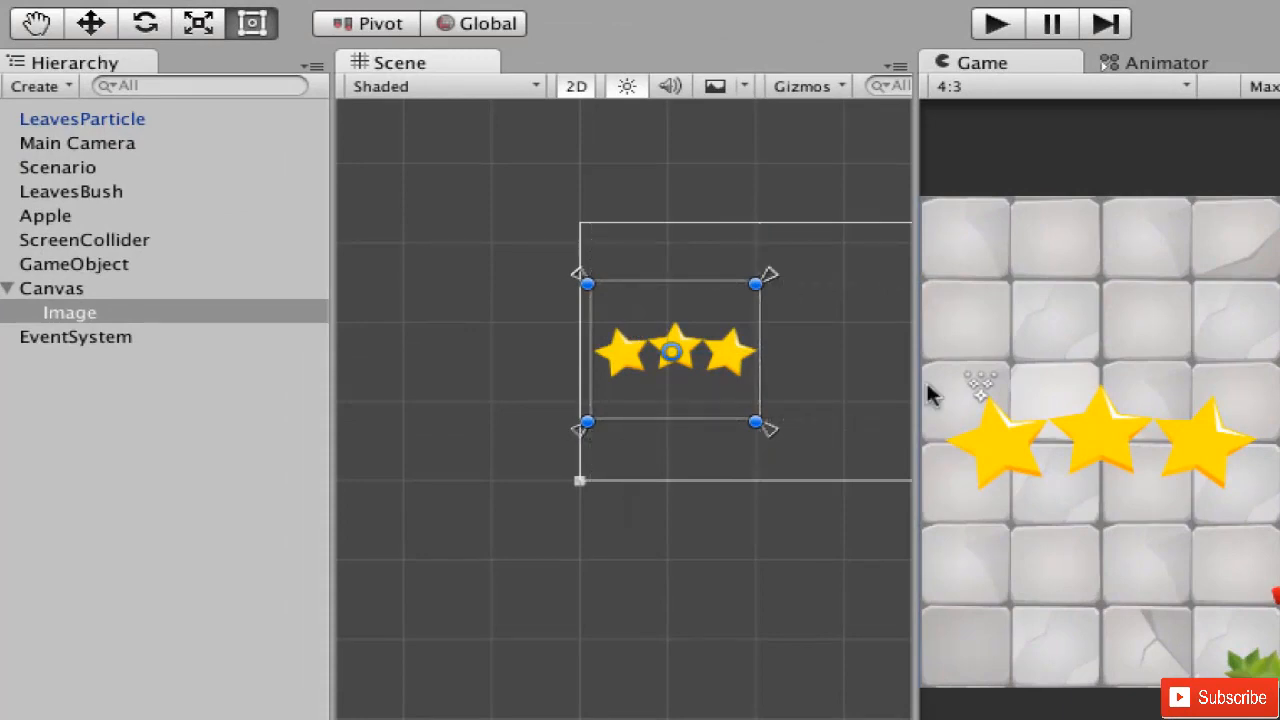
Step: Examine how the corner-anchored stars scale in the maximized game view and at different game view widths
left_click(1134, 457)
key("shift+space")
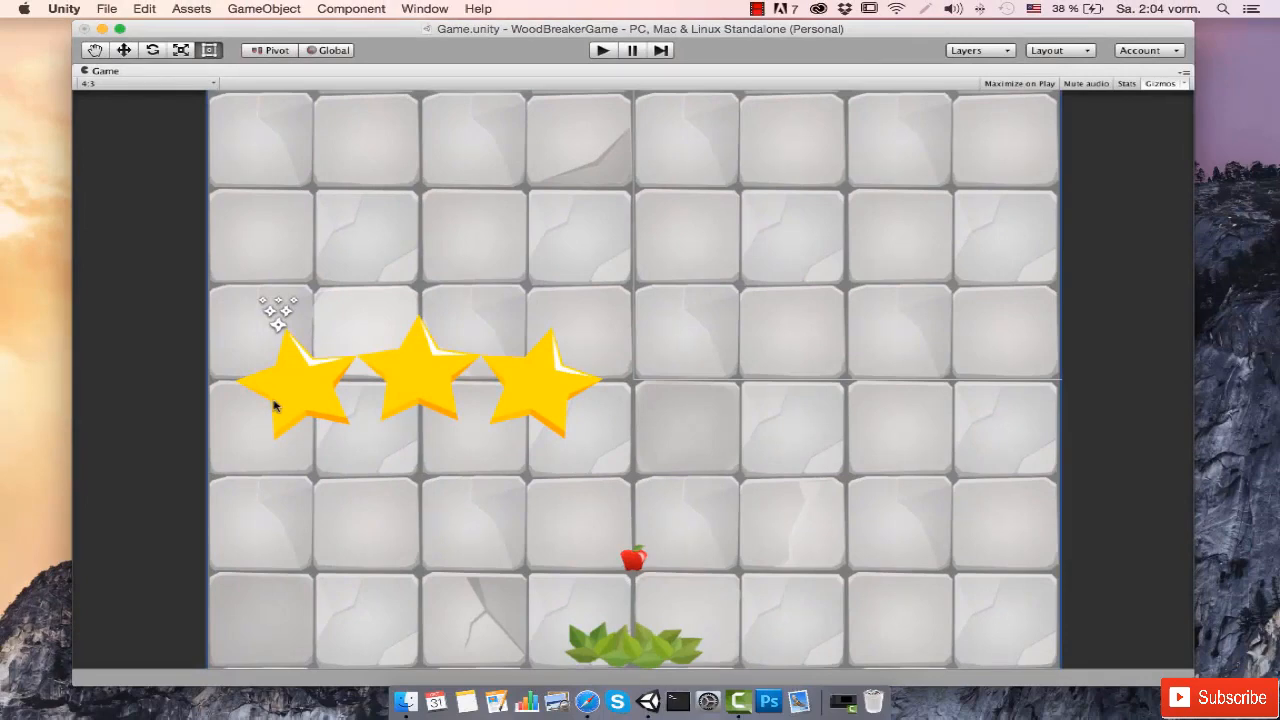
key("shift+space")
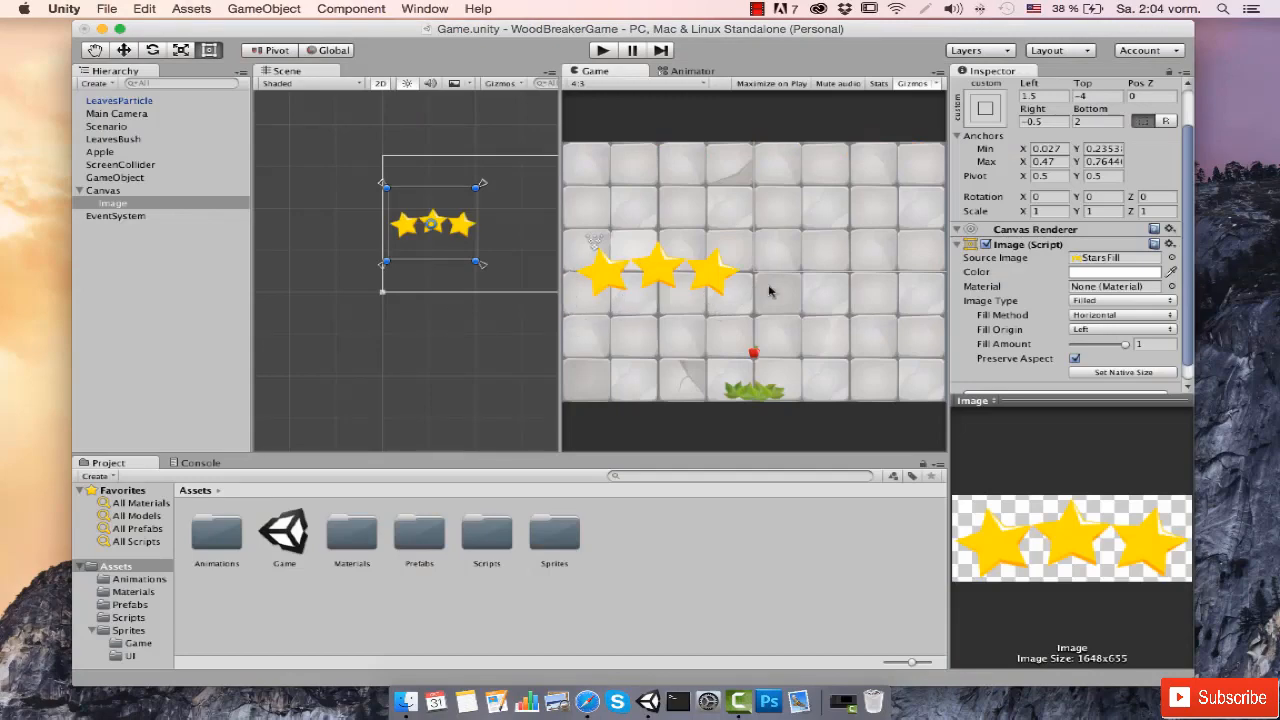
key("shift+space")
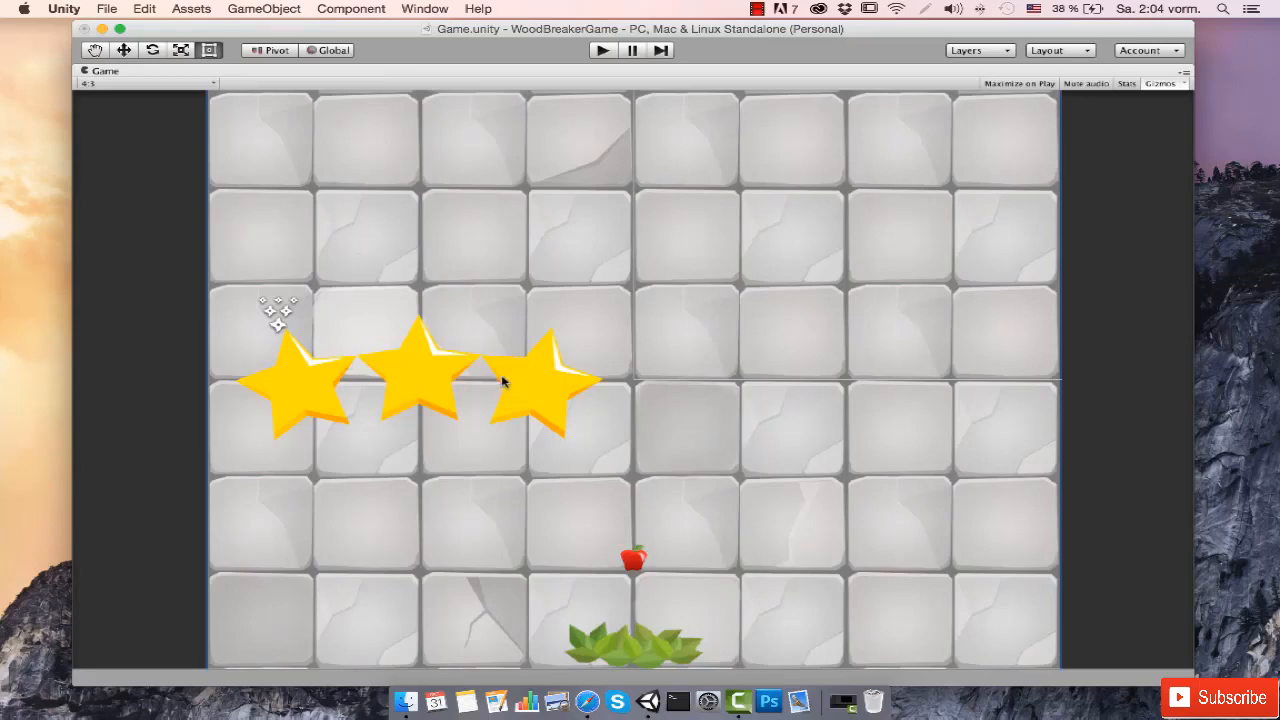
key("shift+space")
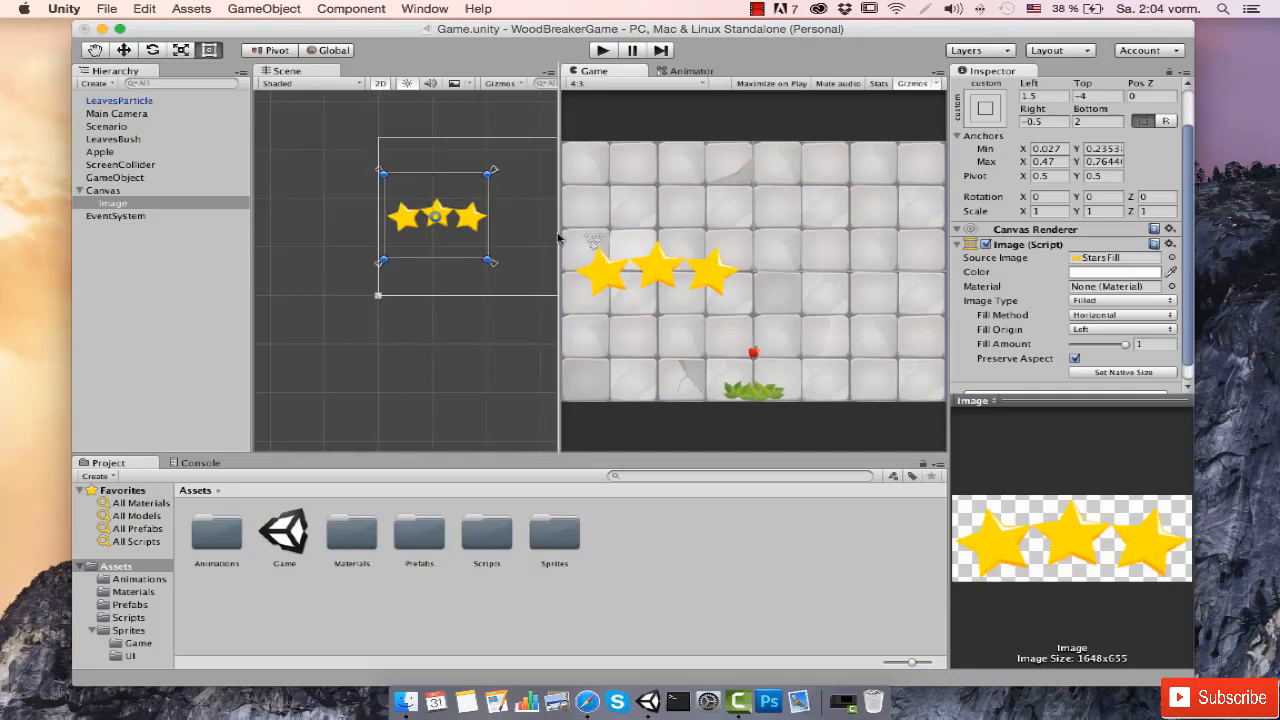
left_click_drag(565, 233, 552, 234)
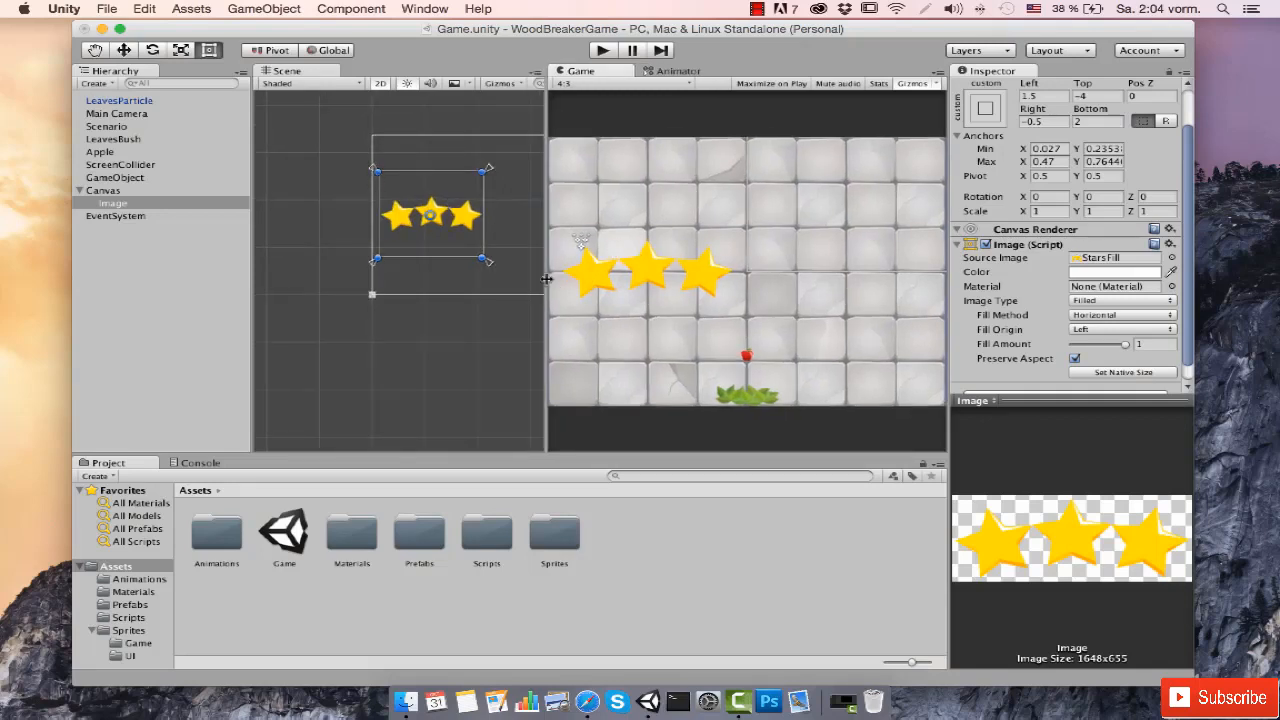
left_click_drag(547, 282, 571, 297)
scroll(1062, 172, "up", 2)
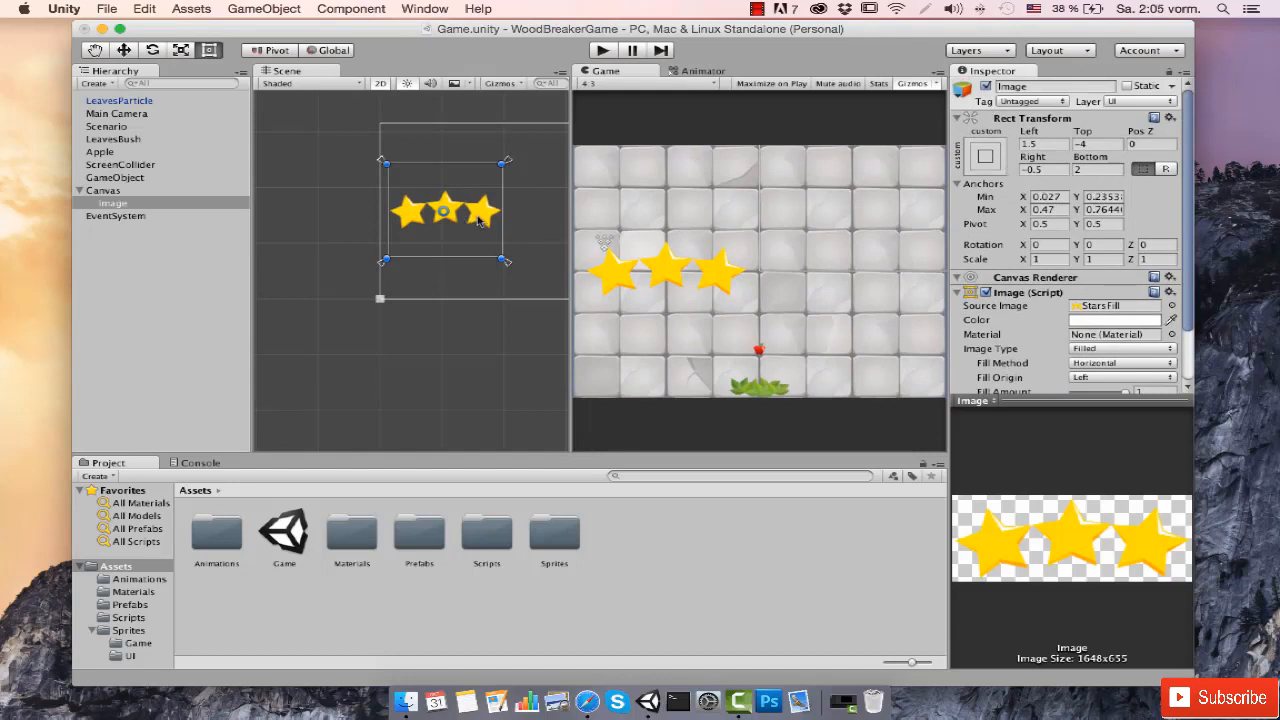
Step: Nudge the stars image slightly down and anchor it with the middle-left preset, testing it by widening the game view
left_click_drag(481, 221, 445, 234)
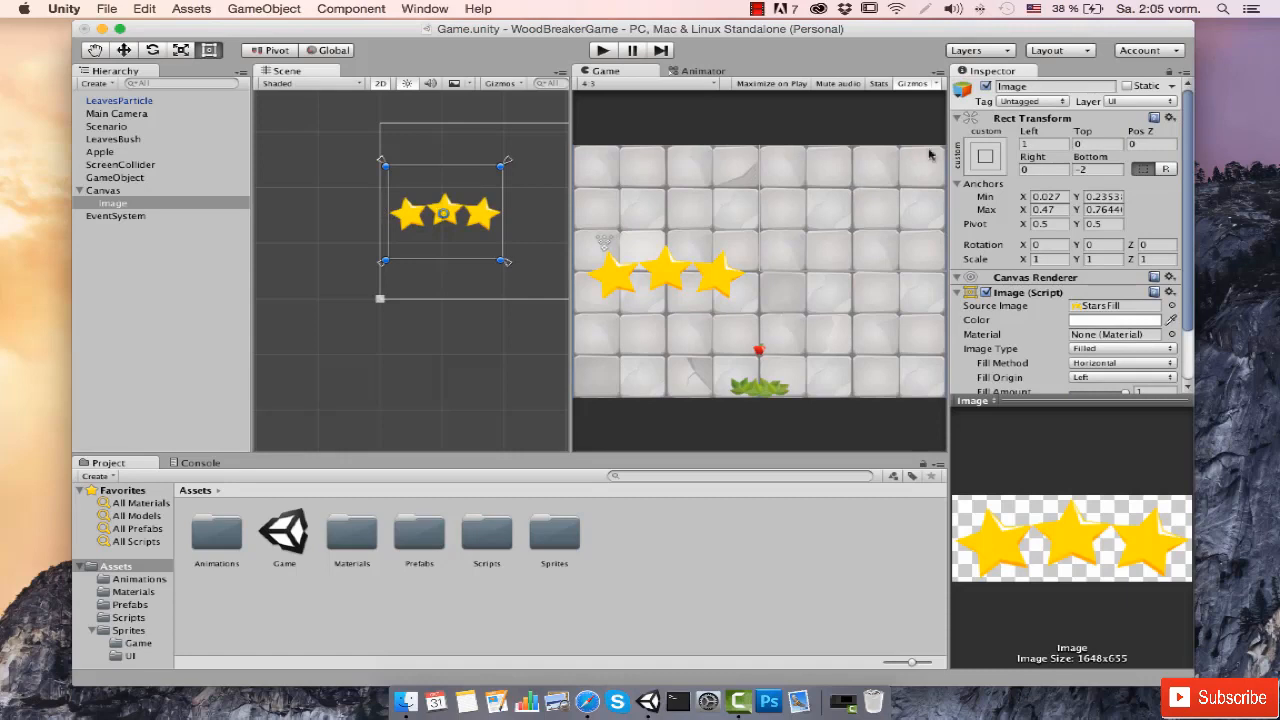
left_click(985, 160)
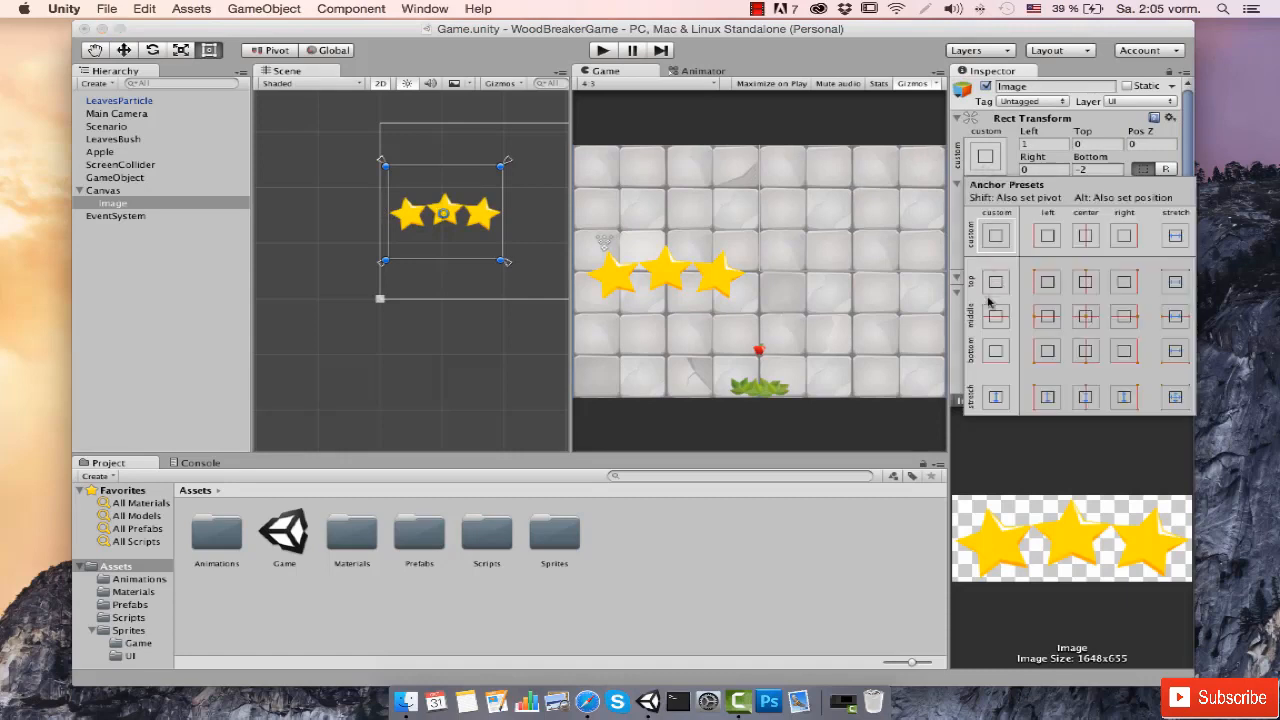
left_click(1047, 318)
left_click(566, 292)
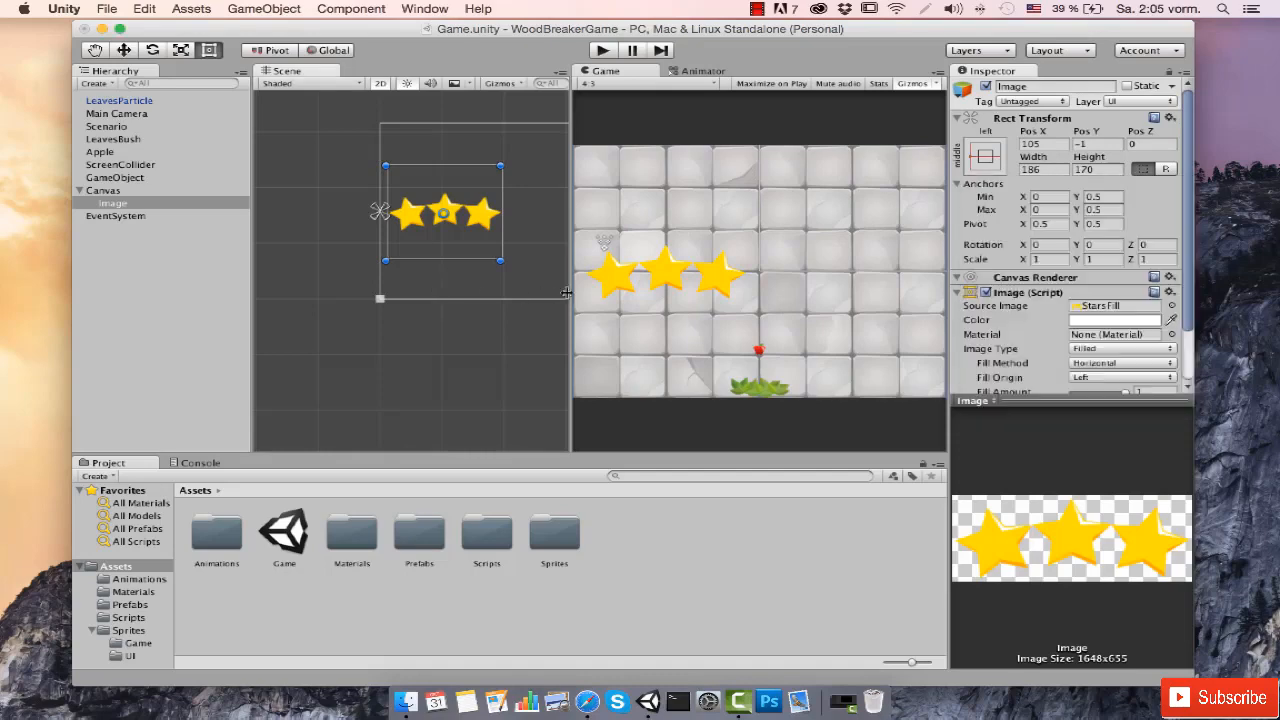
left_click_drag(570, 292, 552, 311)
Step: Try the middle-center anchor preset on the stars image and resize the game view to compare its behaviour
left_click(993, 160)
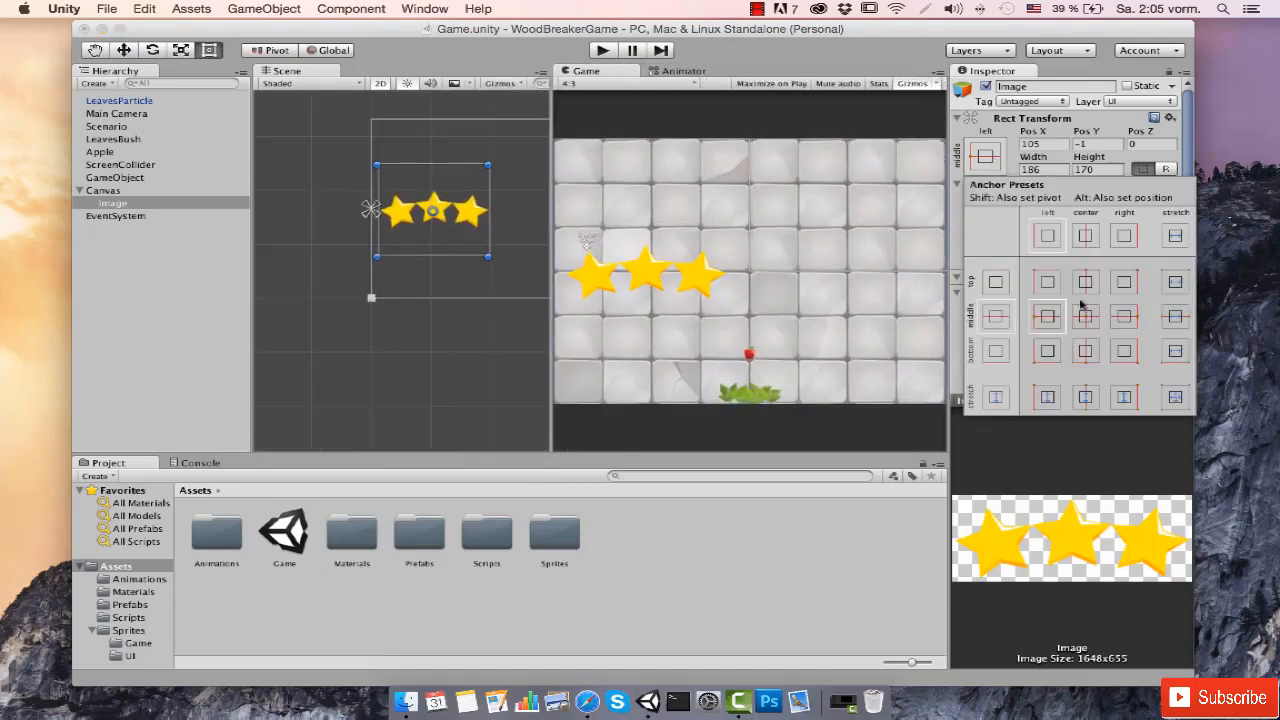
left_click(1086, 316)
left_click(551, 300)
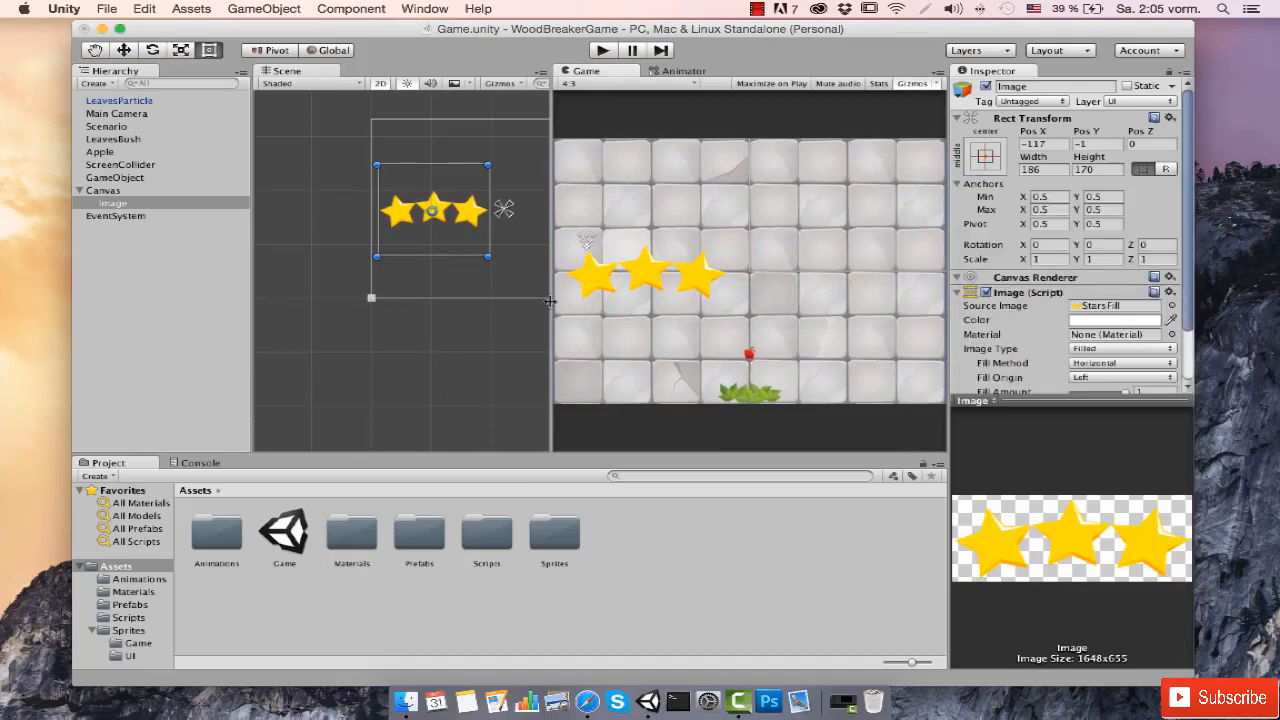
mouse_move(551, 300)
left_mouse_down()
mouse_move(421, 308)
mouse_move(552, 303)
left_mouse_up()
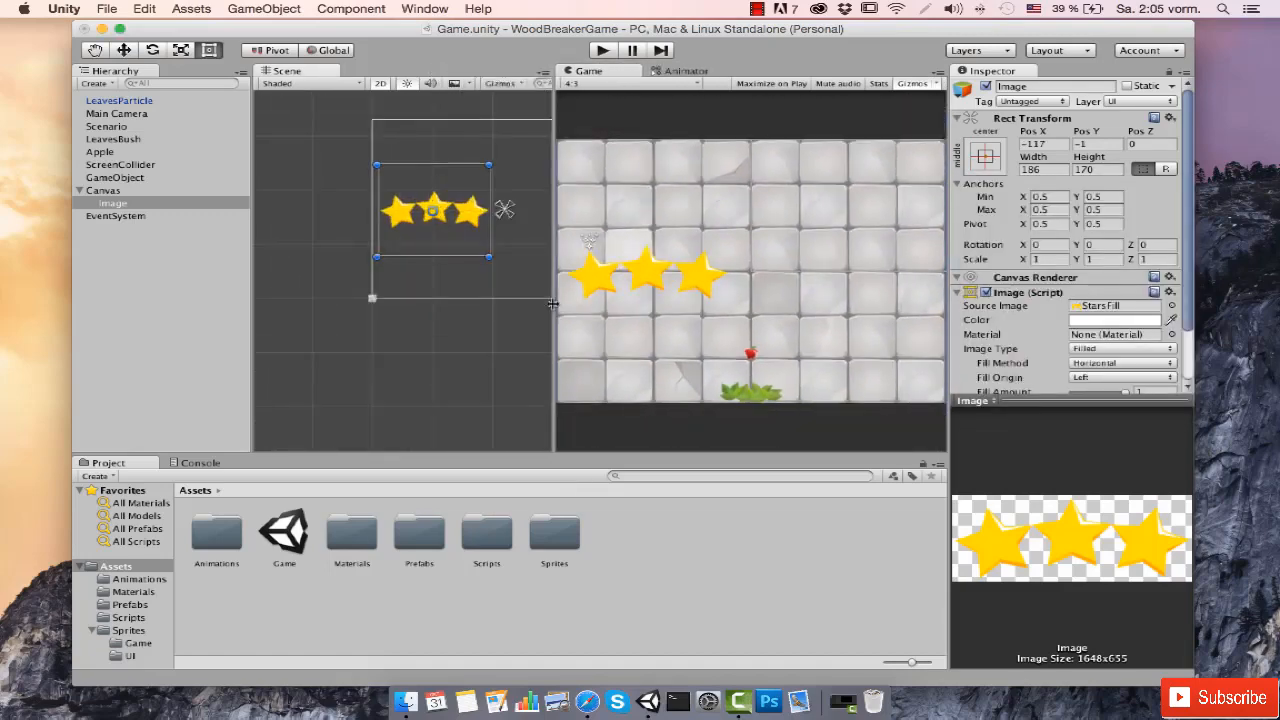
mouse_move(552, 303)
left_mouse_down()
mouse_move(434, 306)
mouse_move(556, 305)
left_mouse_up()
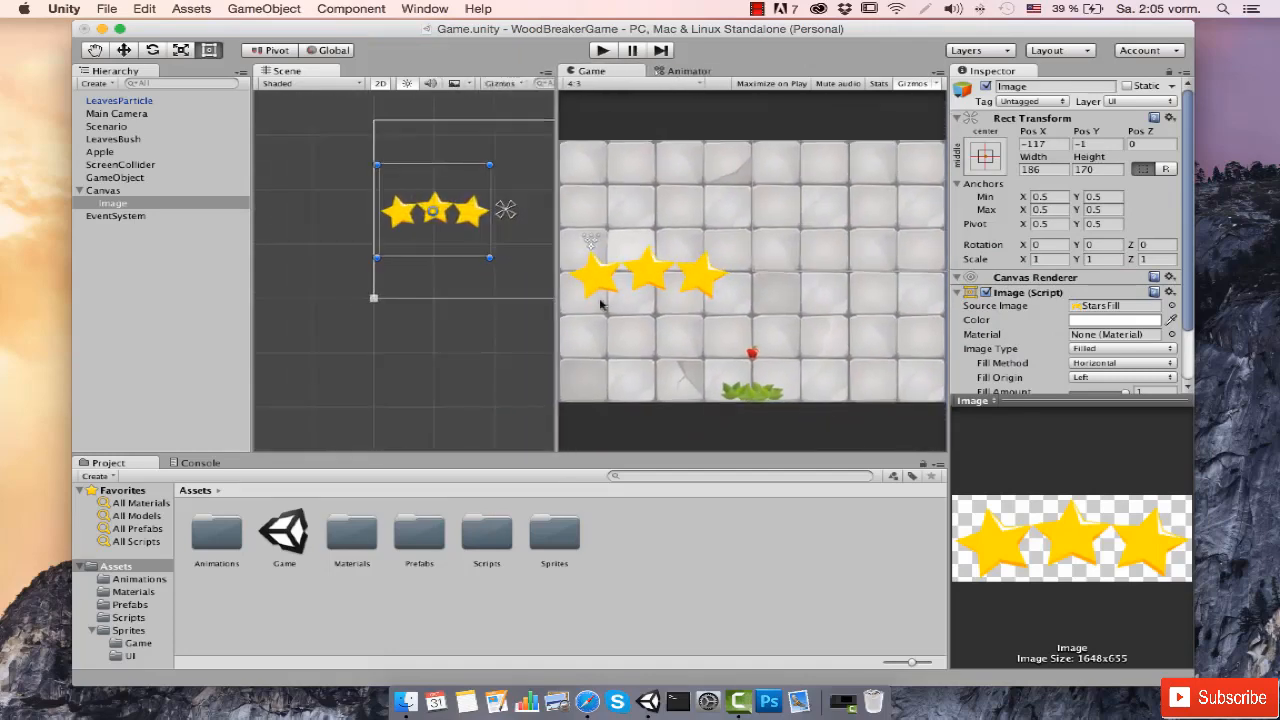
Step: Set the stars image's anchor preset back to middle left and widen the game view
left_click(990, 160)
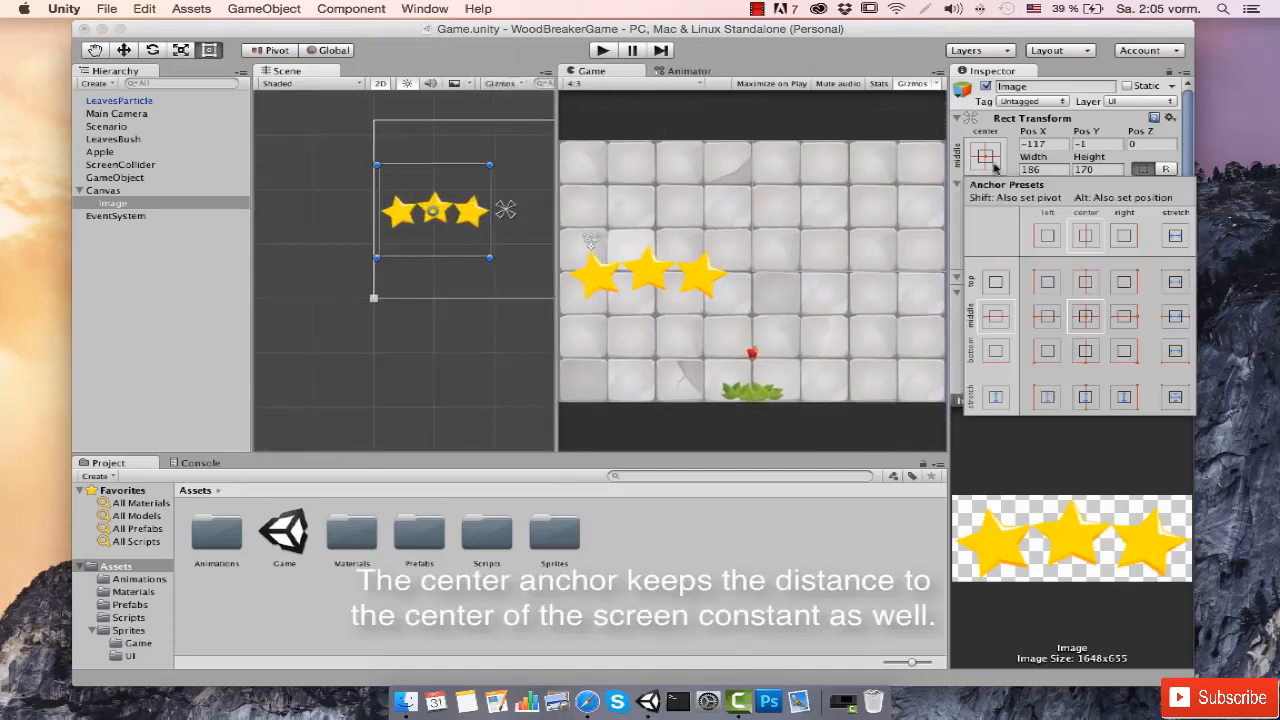
left_click(1047, 317)
left_click(556, 293)
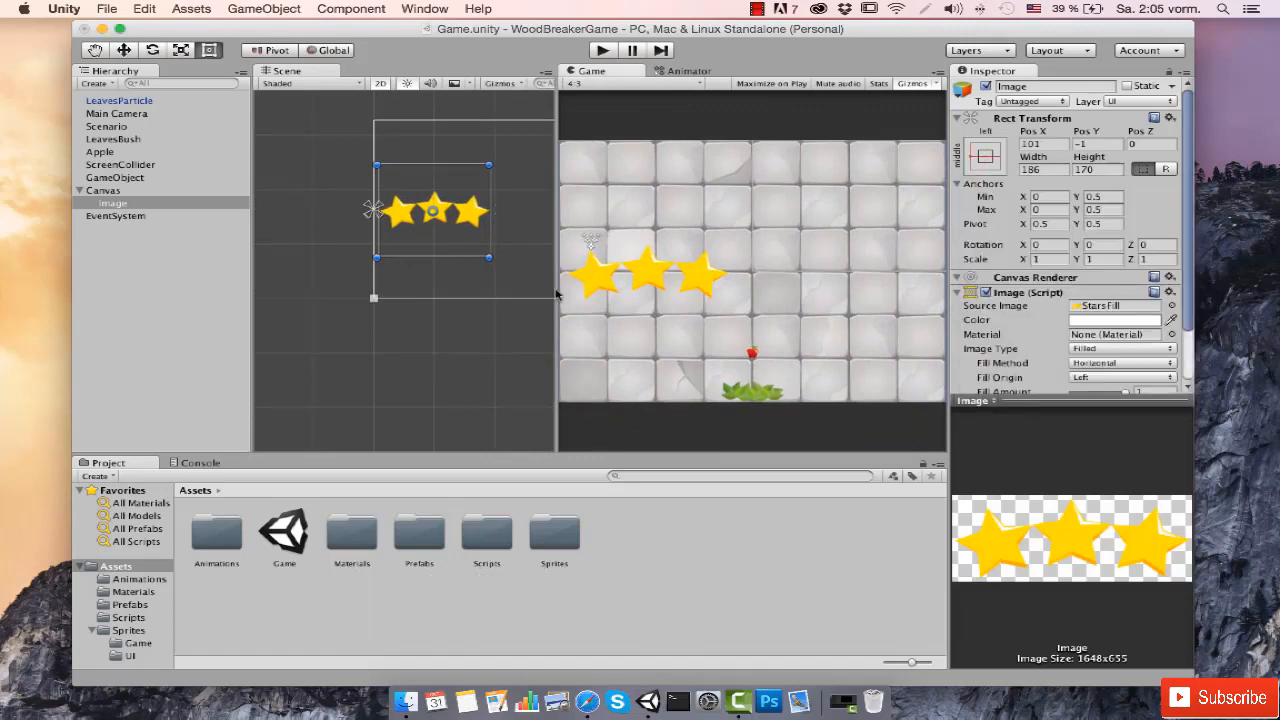
left_click_drag(556, 293, 489, 297)
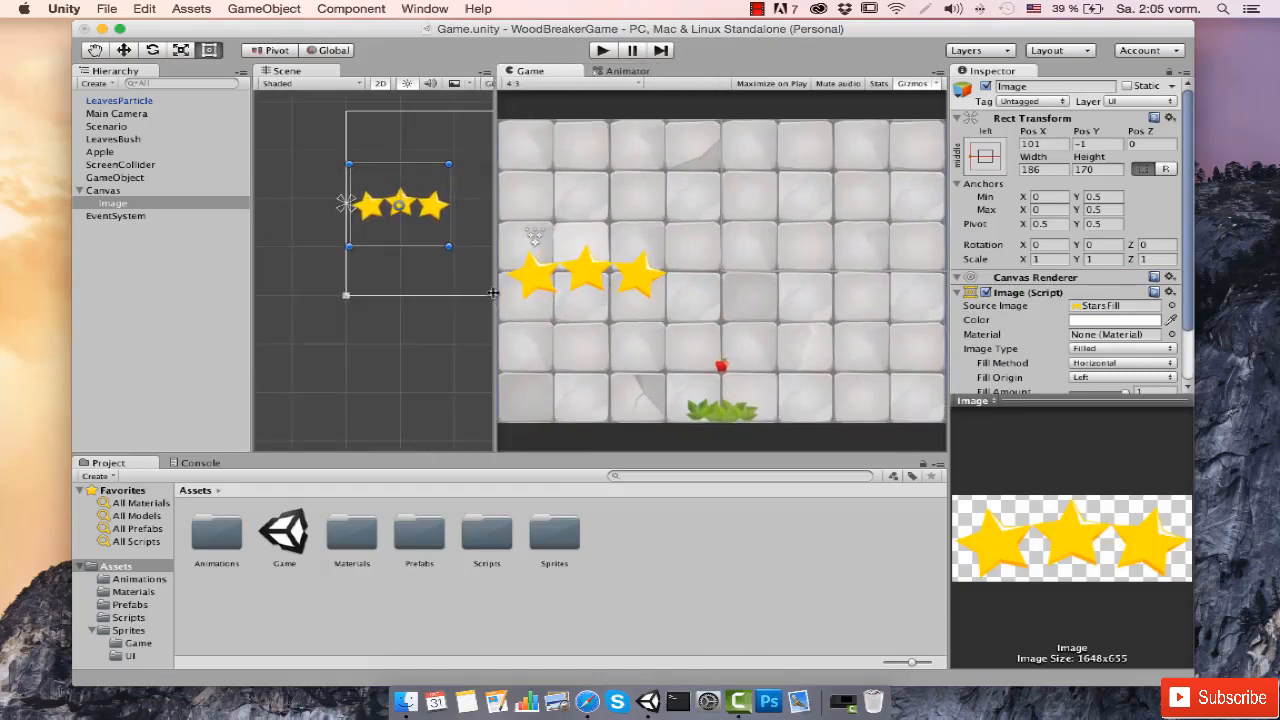
Step: Add a UI Button to the canvas and move it below the stars, to about X -152, Y -128
left_click(290, 10)
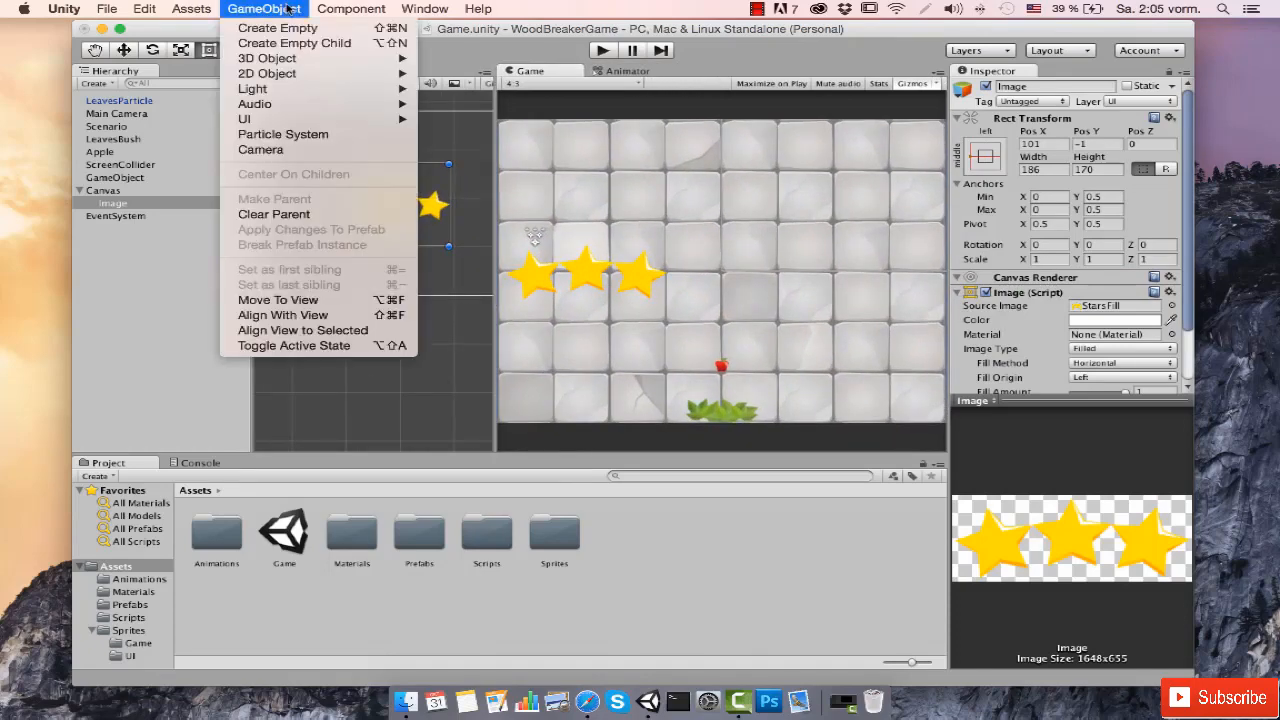
mouse_move(296, 62)
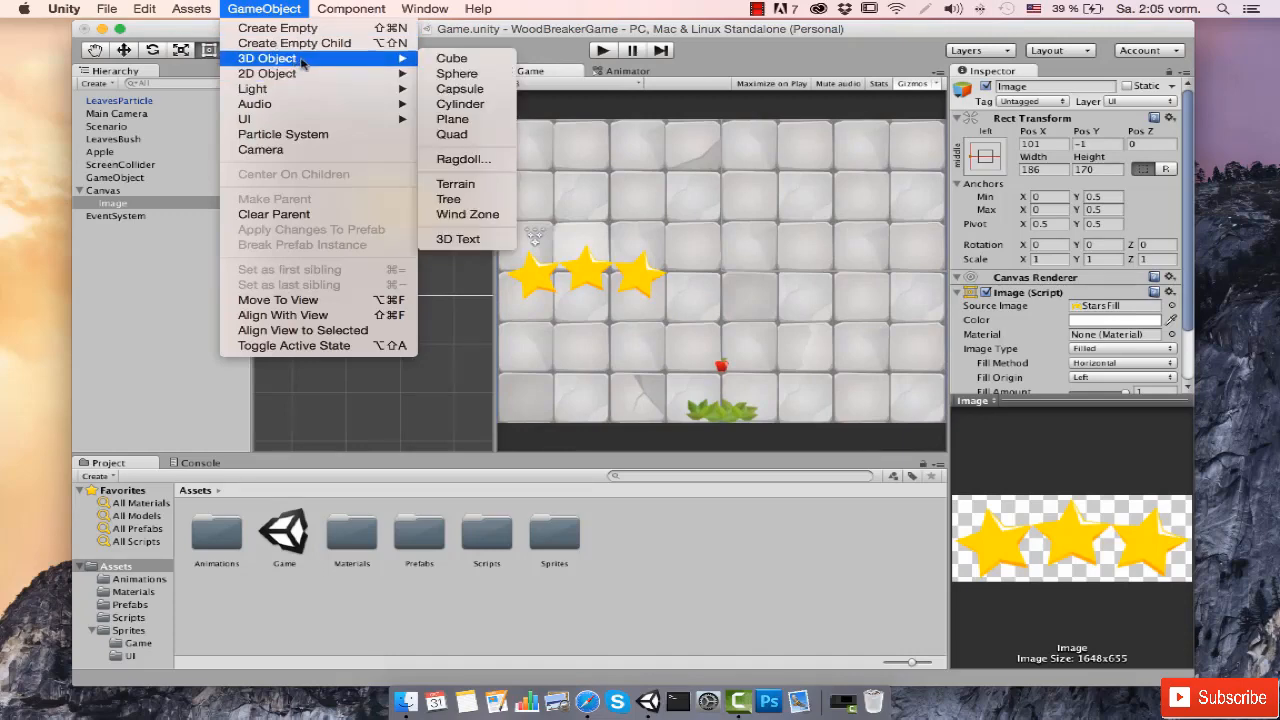
mouse_move(281, 119)
left_click(543, 143)
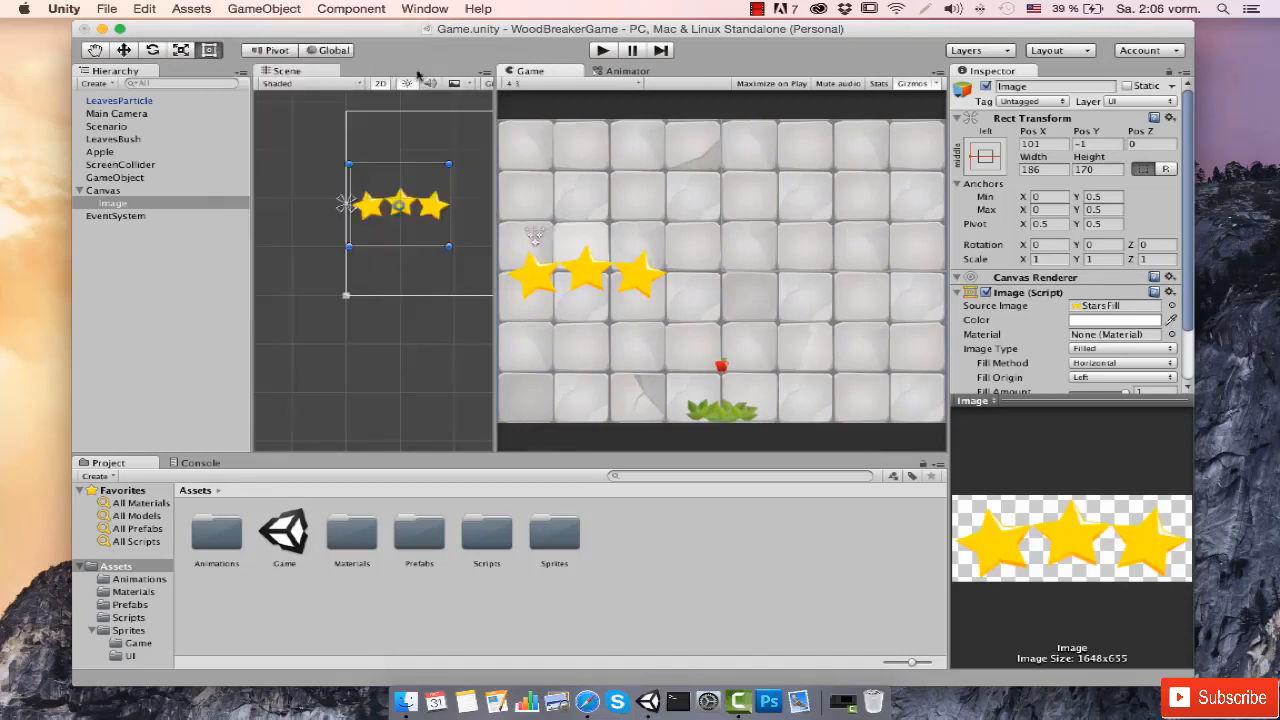
left_click(300, 8)
mouse_move(358, 122)
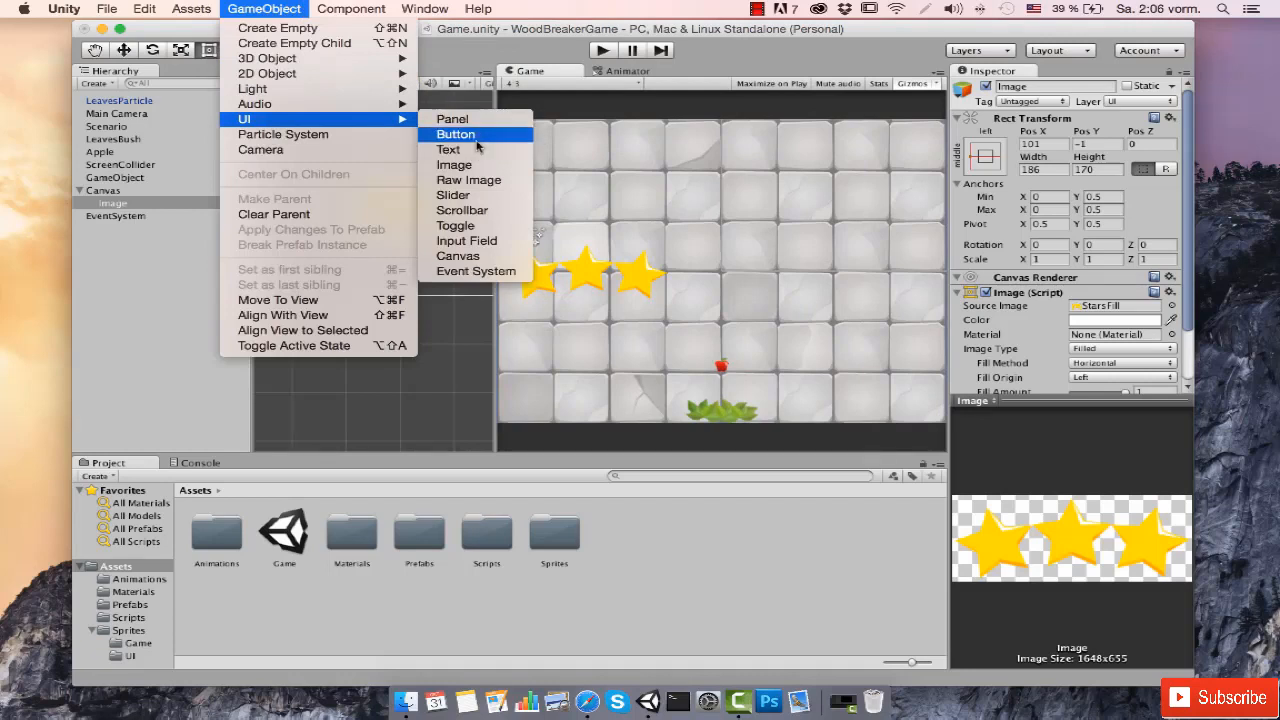
left_click(475, 137)
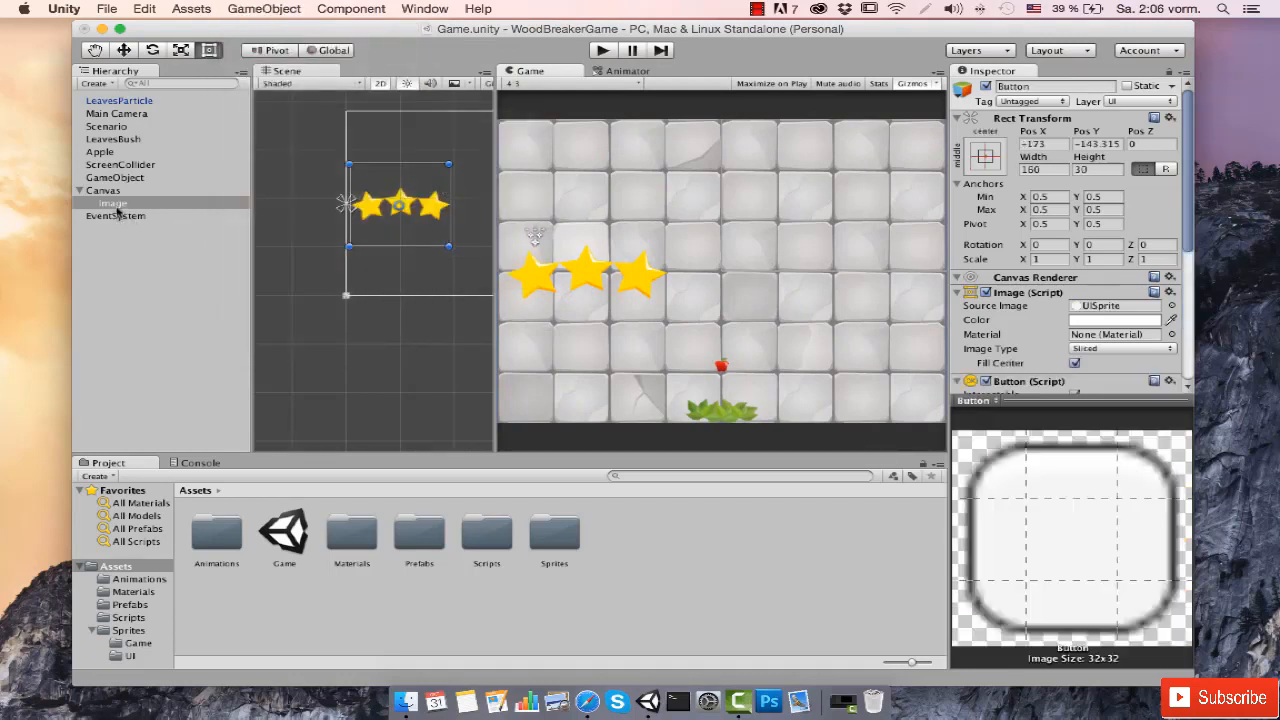
mouse_move(428, 281)
left_mouse_down()
mouse_move(445, 276)
mouse_move(434, 267)
left_mouse_up()
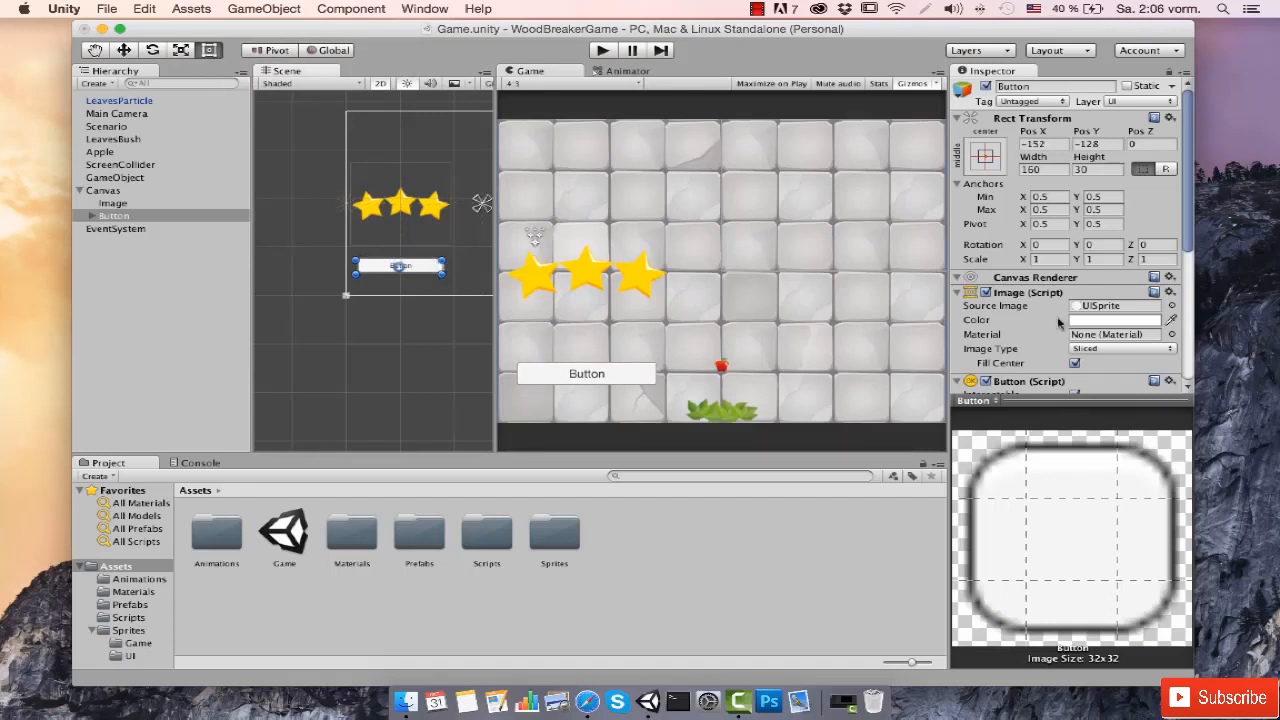
Step: Review the button's component settings and delete its Text child object
left_click_drag(1191, 248, 1179, 288)
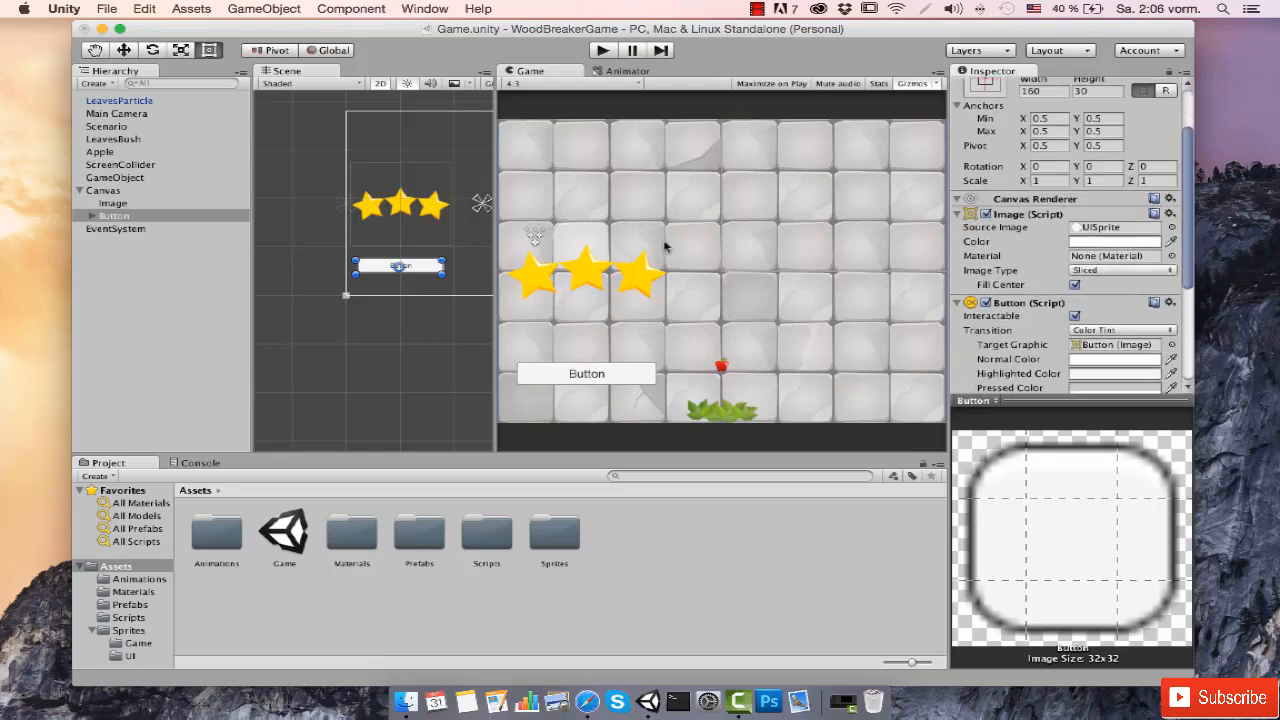
scroll(1130, 313, "down", 5)
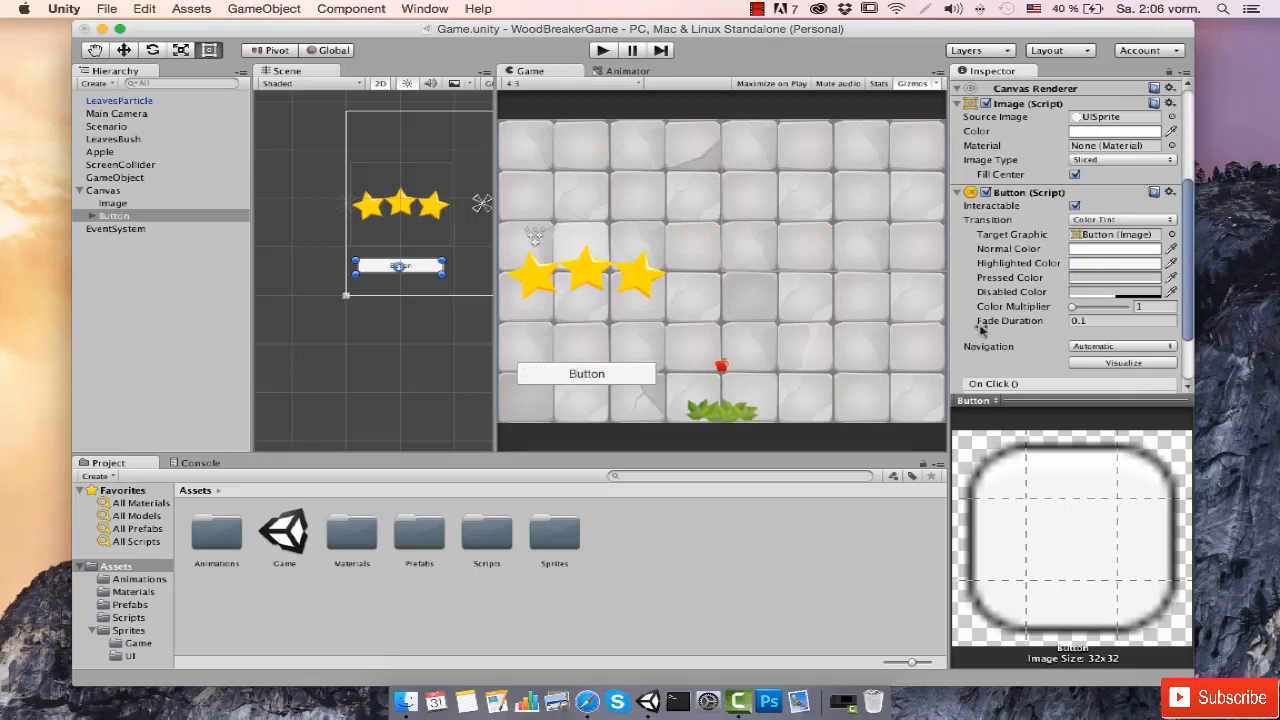
left_click(92, 218)
left_click(92, 218)
left_click(120, 228)
scroll(355, 260, "up", 3)
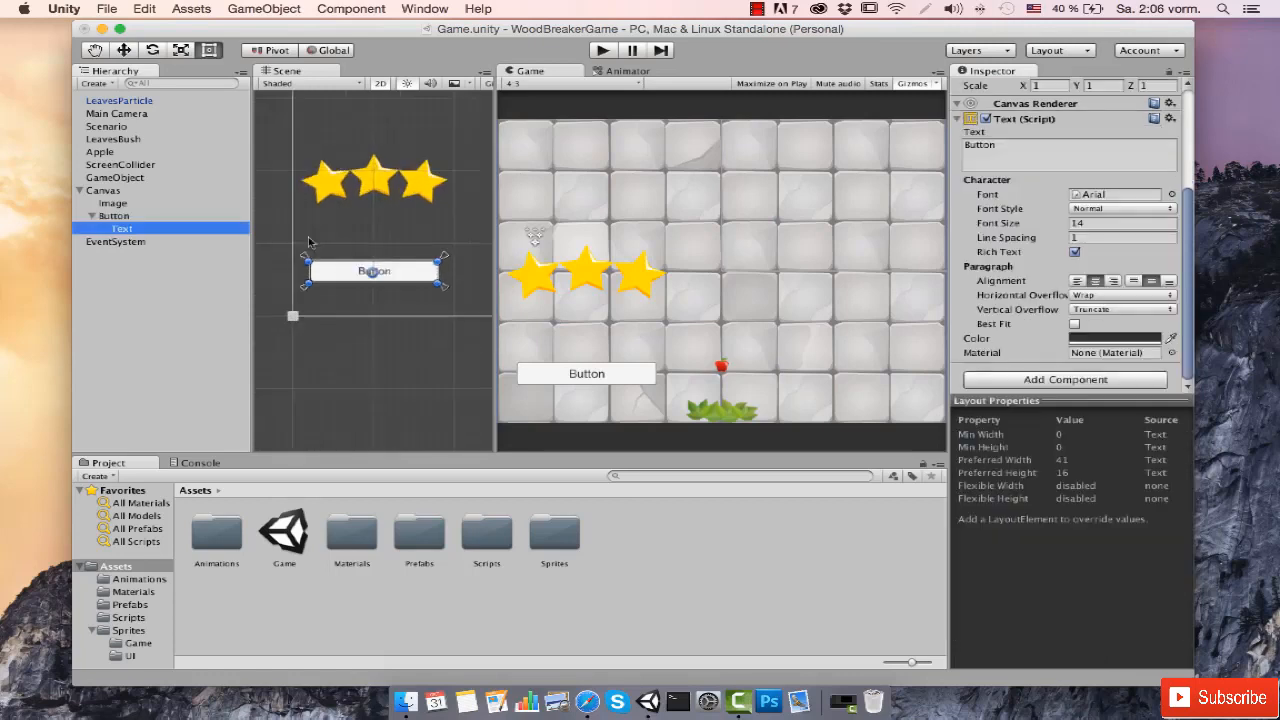
scroll(355, 260, "up", 2)
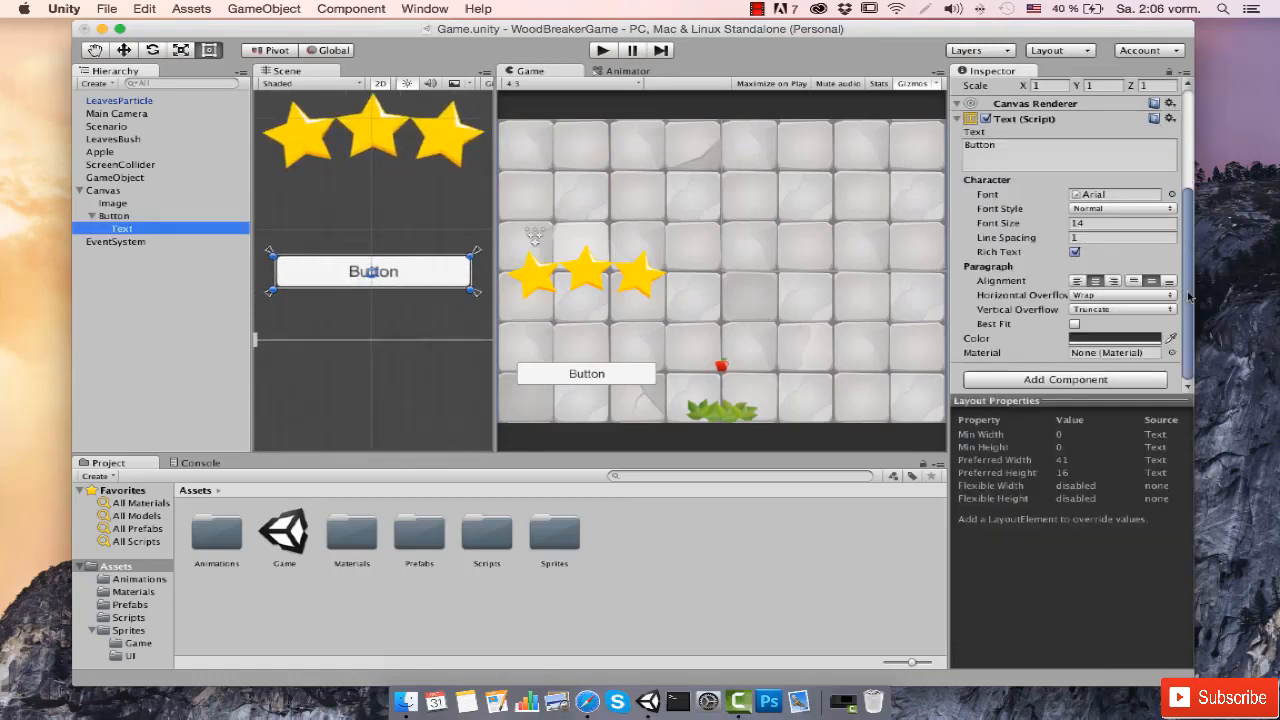
scroll(1140, 270, "up", 3)
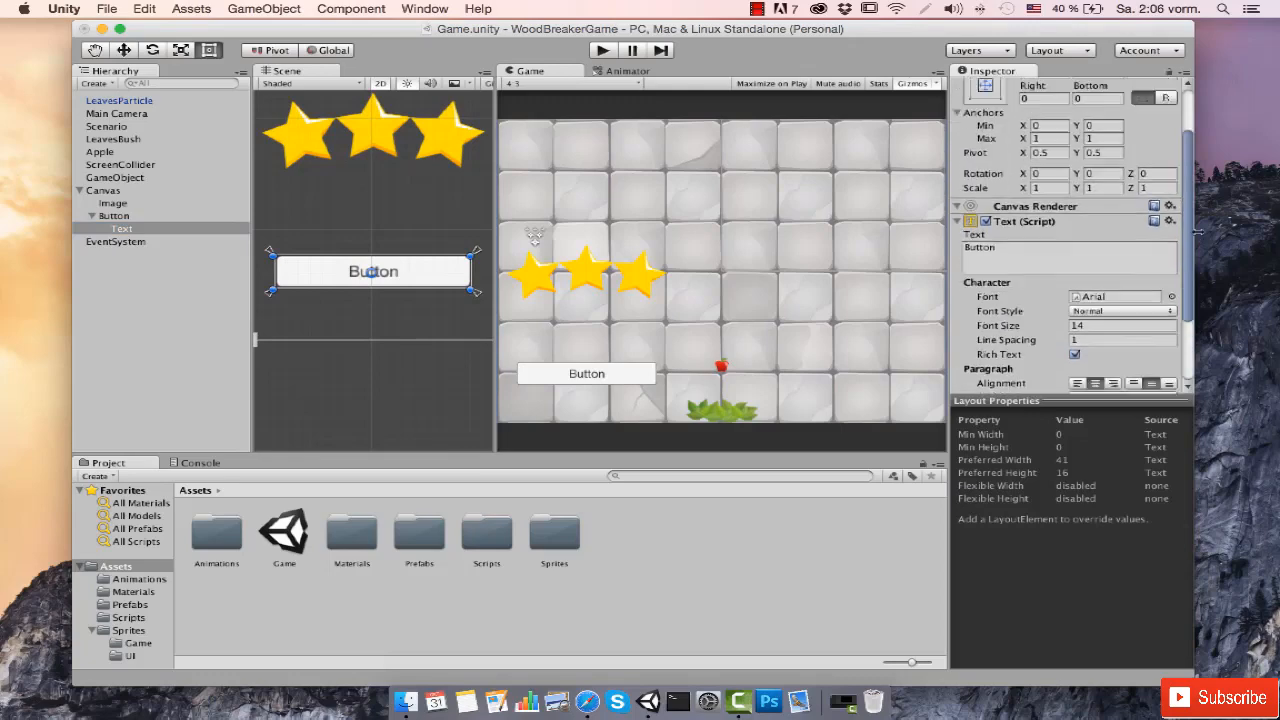
right_click(186, 233)
left_click(221, 309)
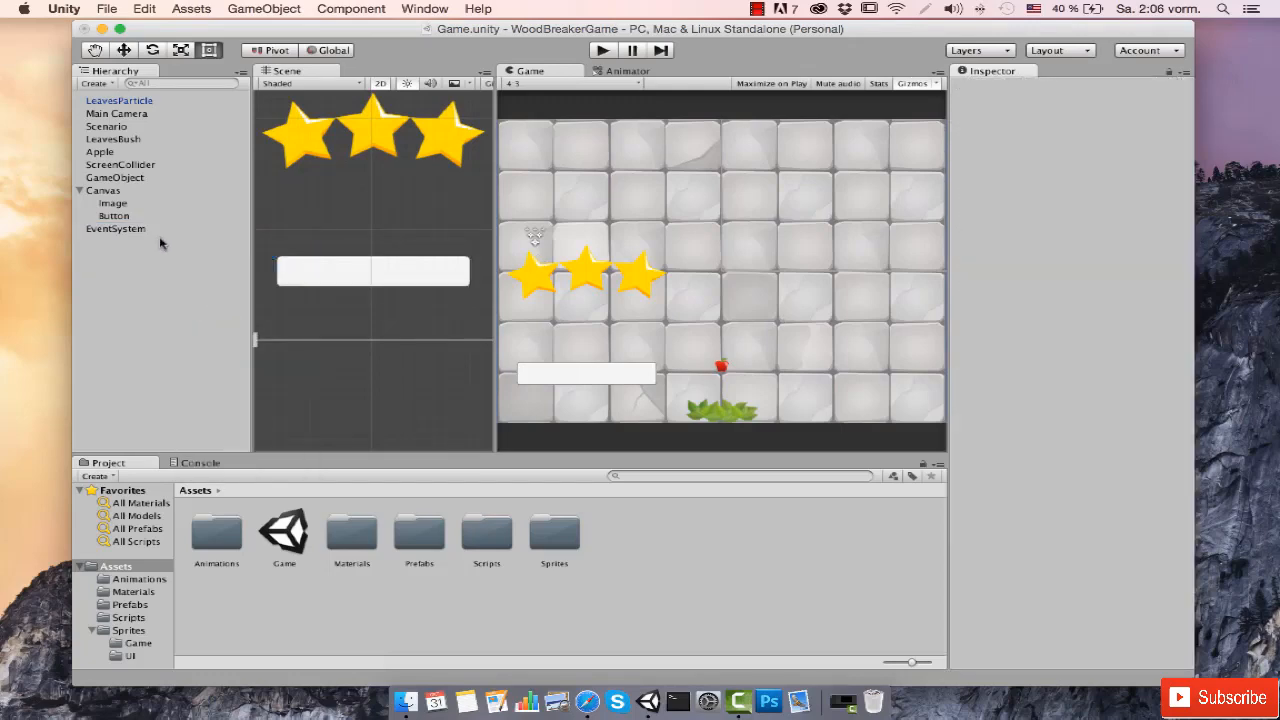
Step: Select the button, examine its Color Tint transition settings and run the game to test it
left_click(143, 216)
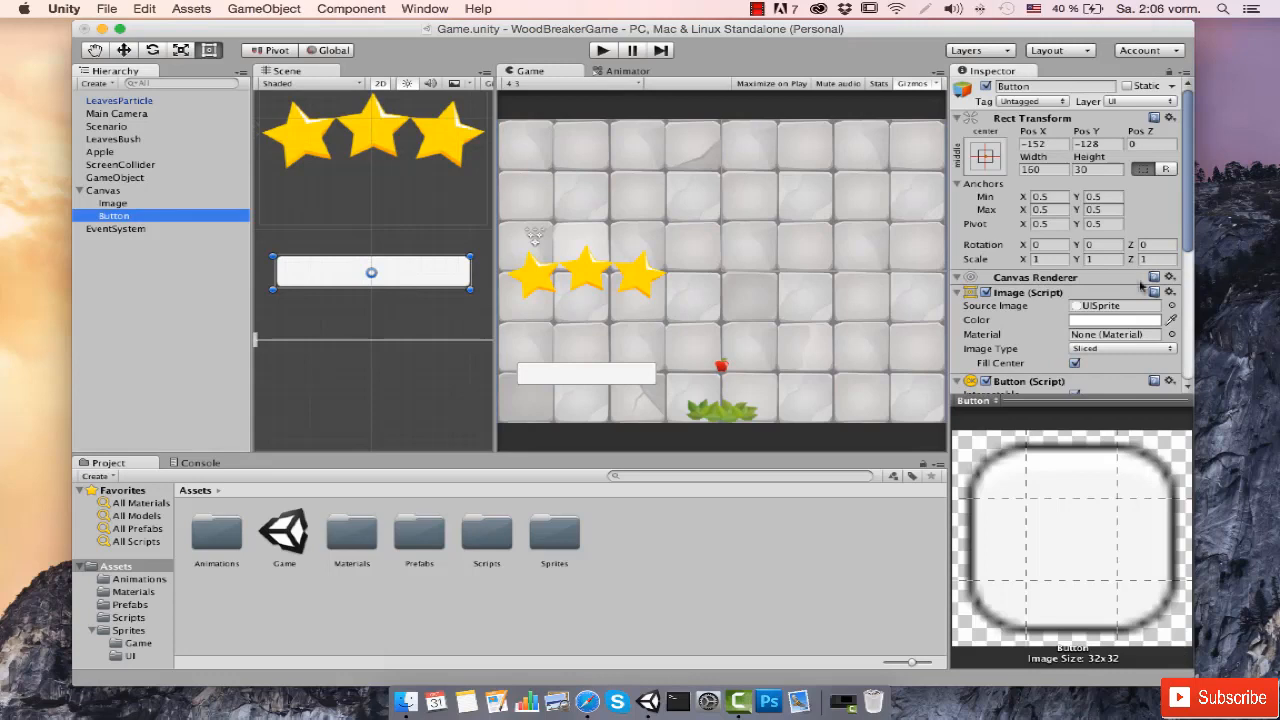
scroll(998, 300, "down", 5)
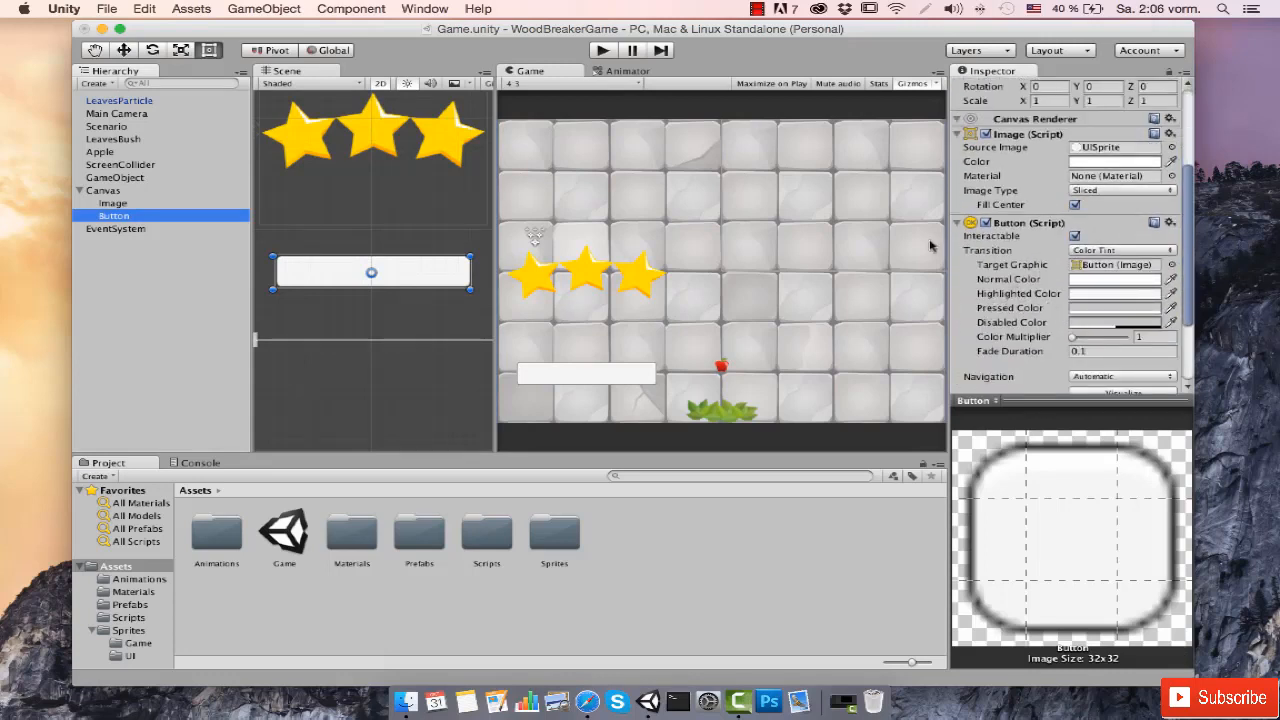
left_click(603, 51)
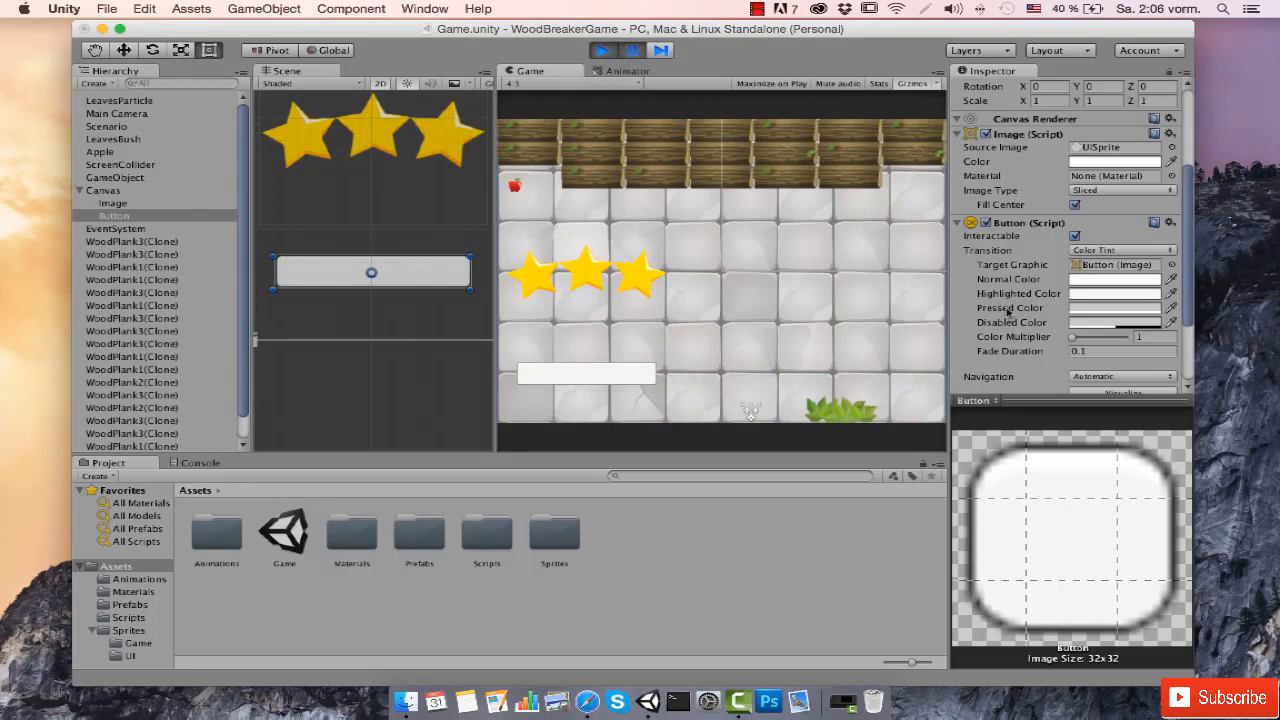
Step: Set the button's Highlighted Color to a bright red while the game is paused in play mode
left_click(1088, 293)
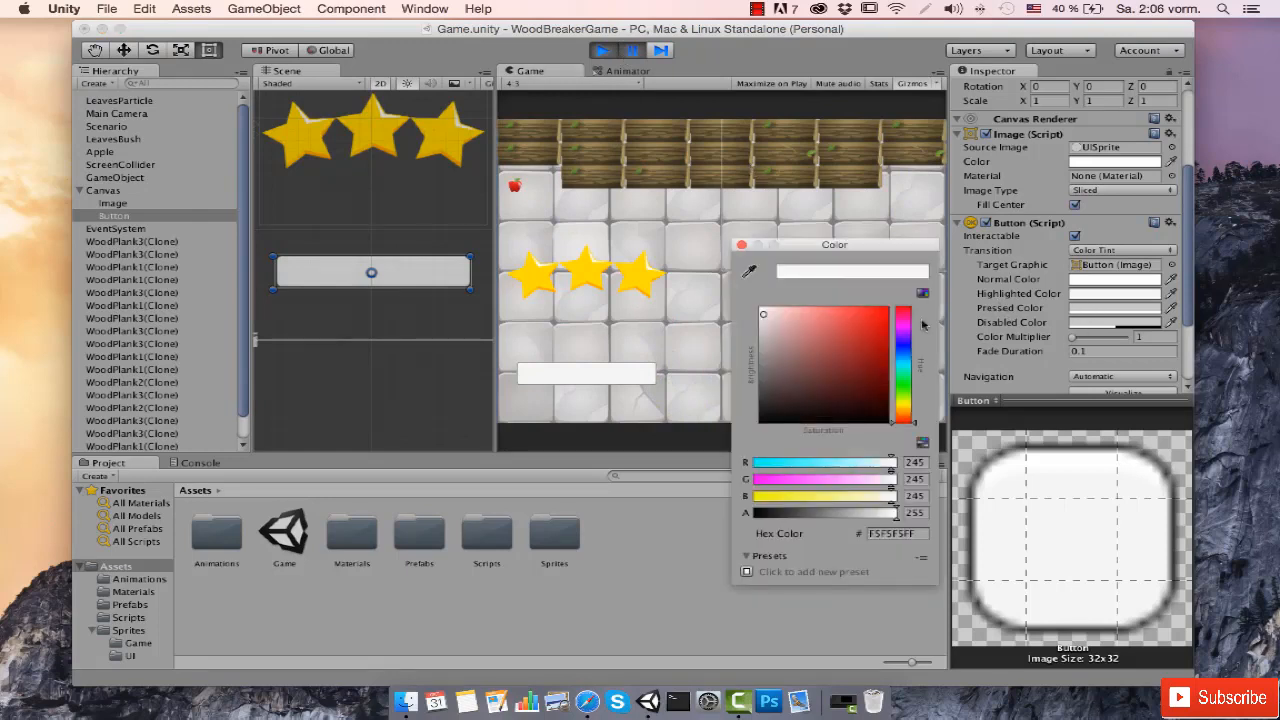
left_click(848, 337)
left_click_drag(858, 337, 886, 309)
left_click(741, 244)
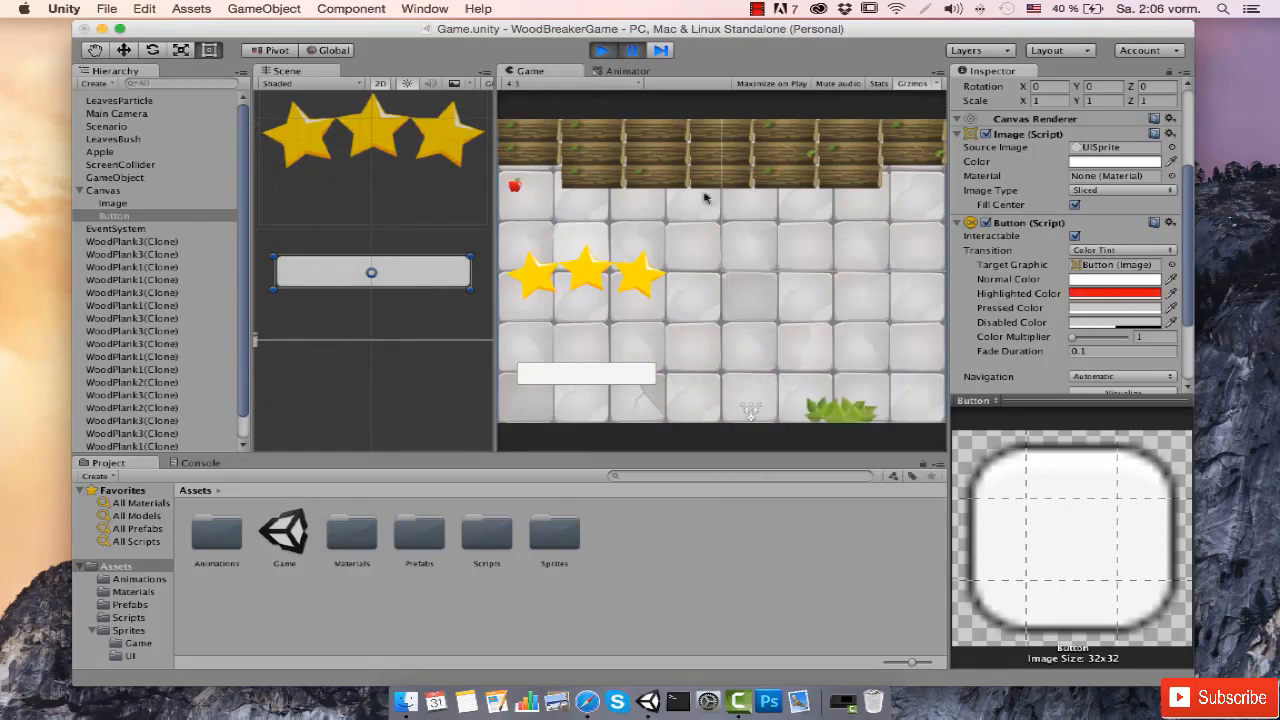
Step: Resume the paused game, test the button's highlighted and pressed colors in the game view, and stop the game
left_click(632, 50)
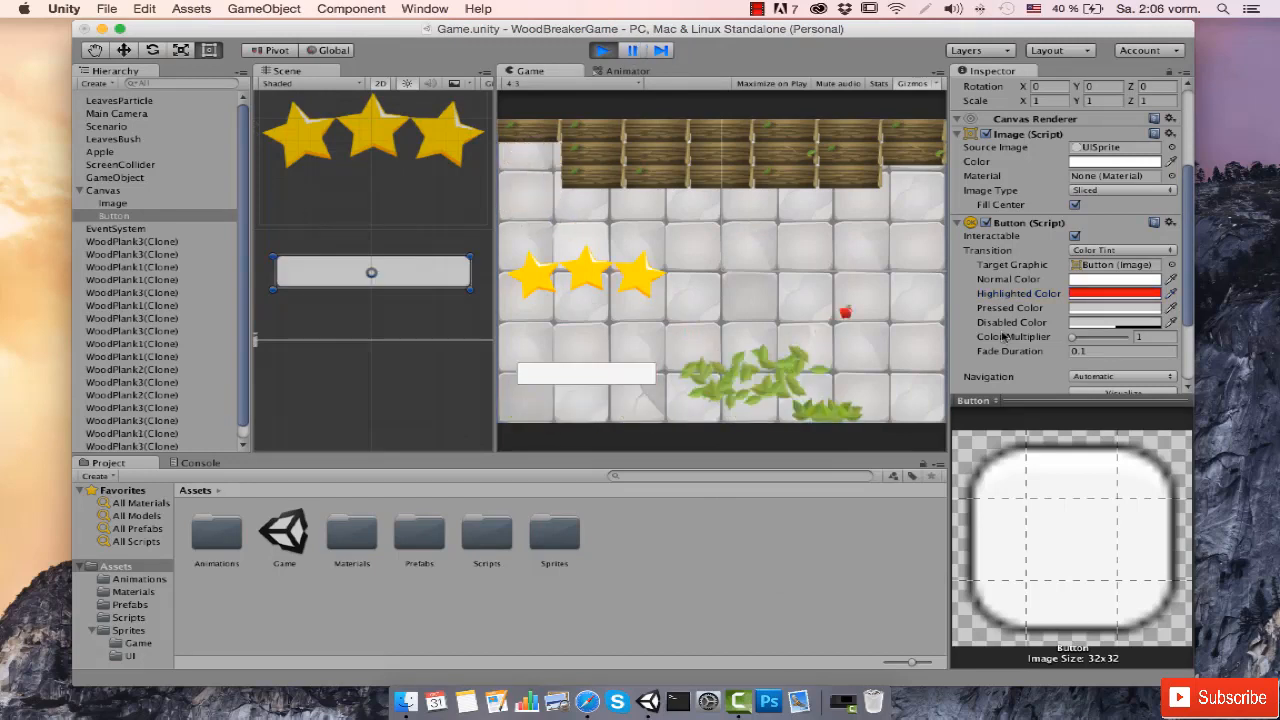
left_click(629, 381)
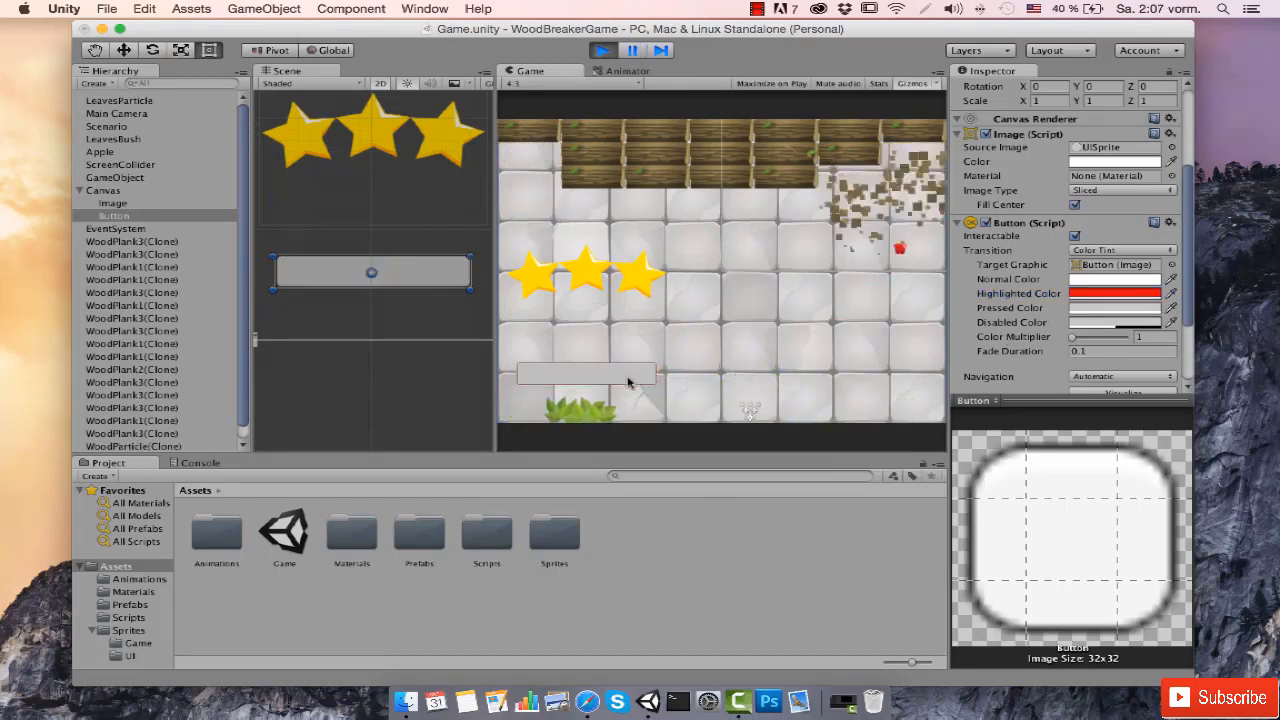
left_click(631, 382)
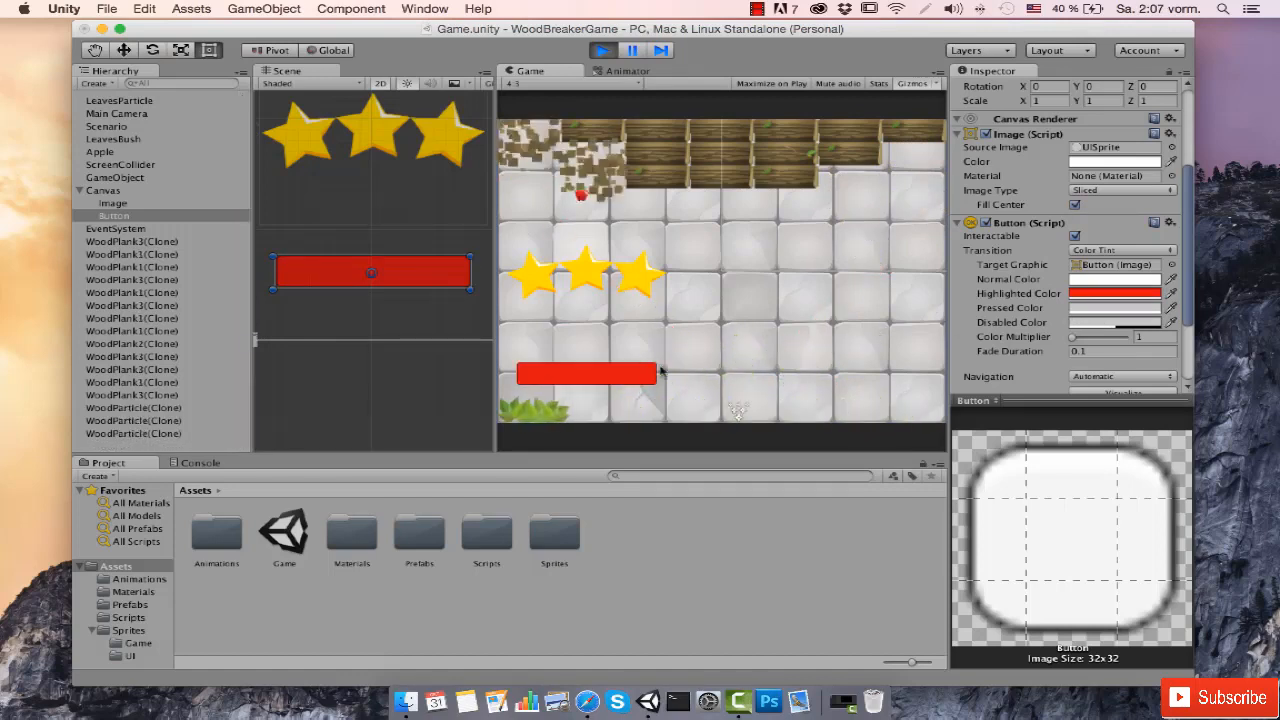
left_click(620, 380)
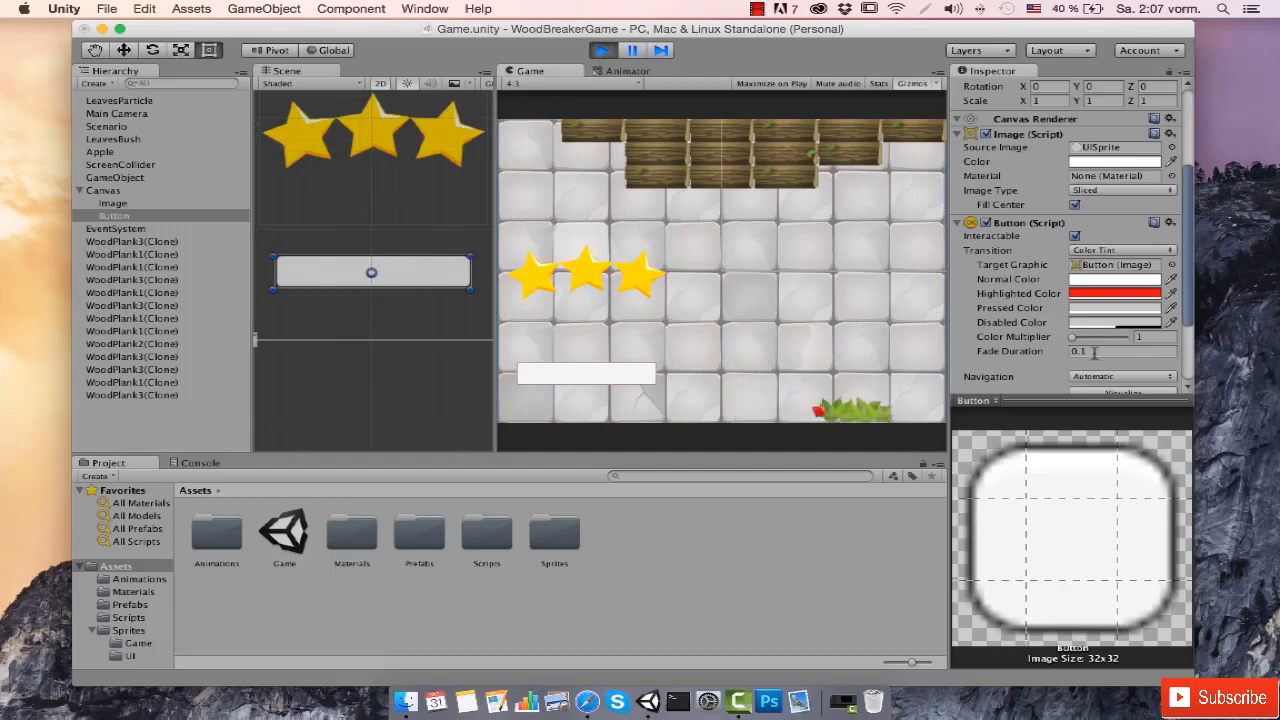
left_click(603, 51)
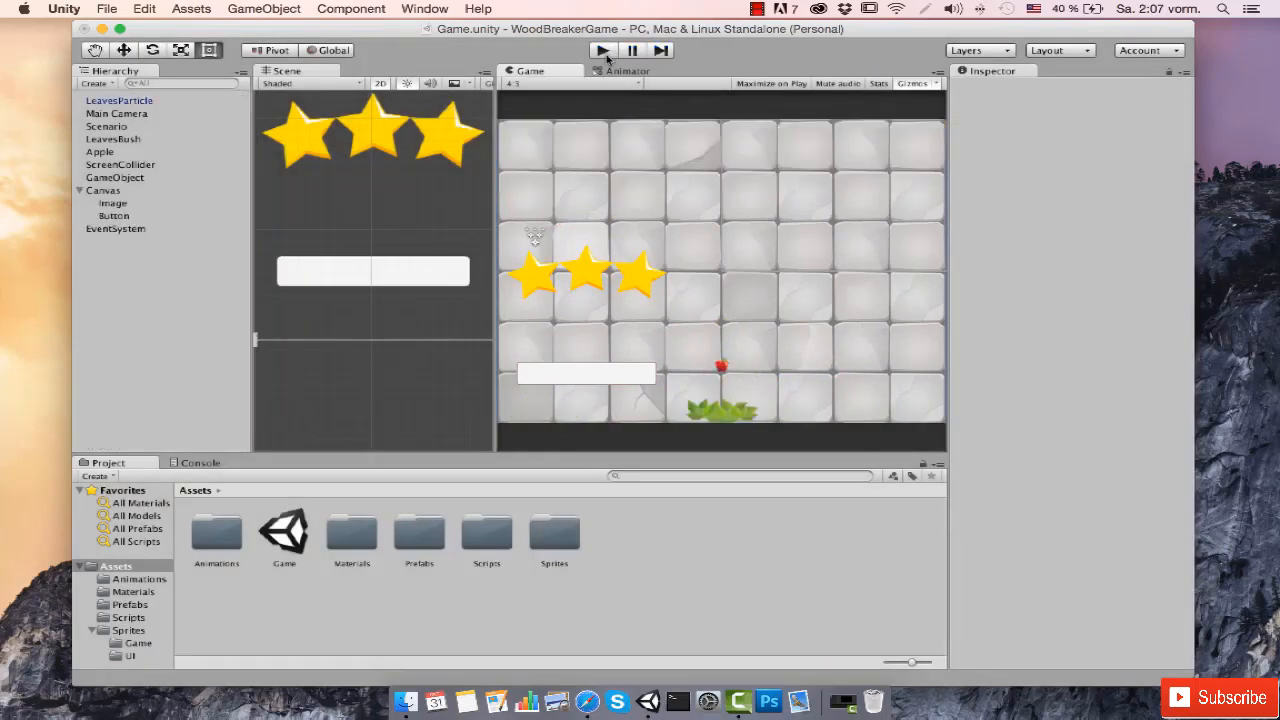